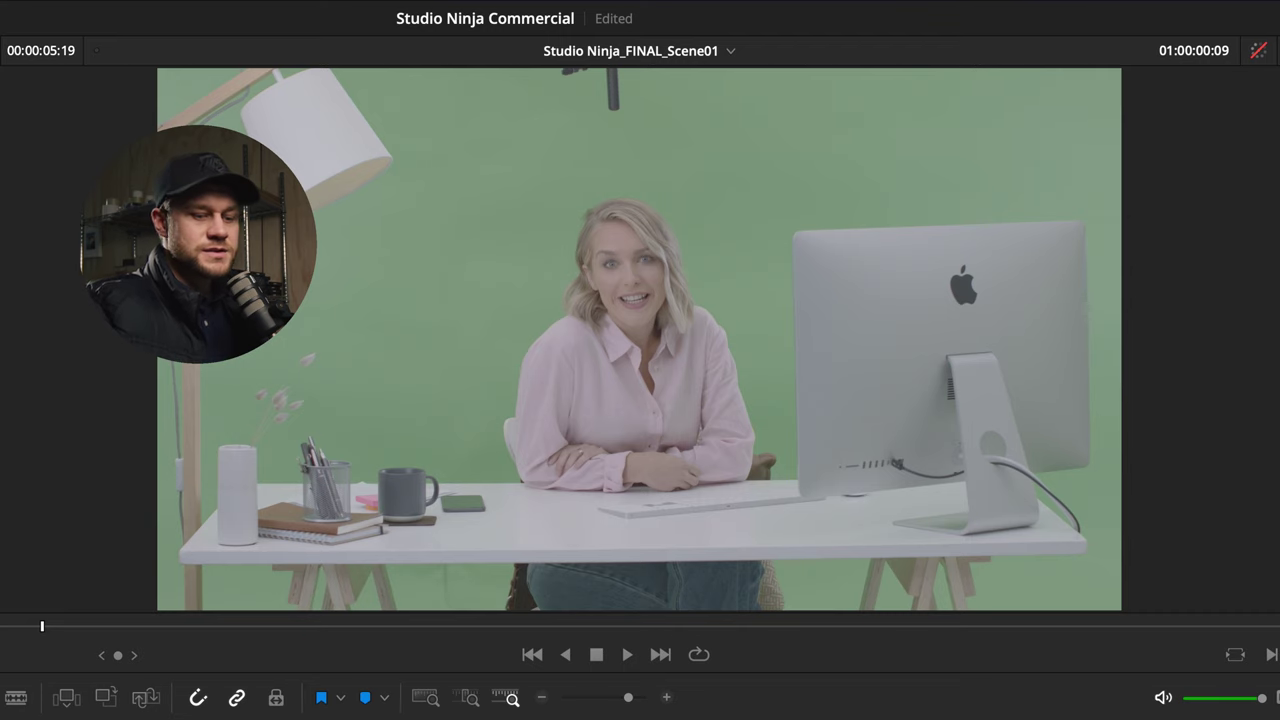
Turn the grade back on to preview the presenter keyed over the room.
key("shift+d")
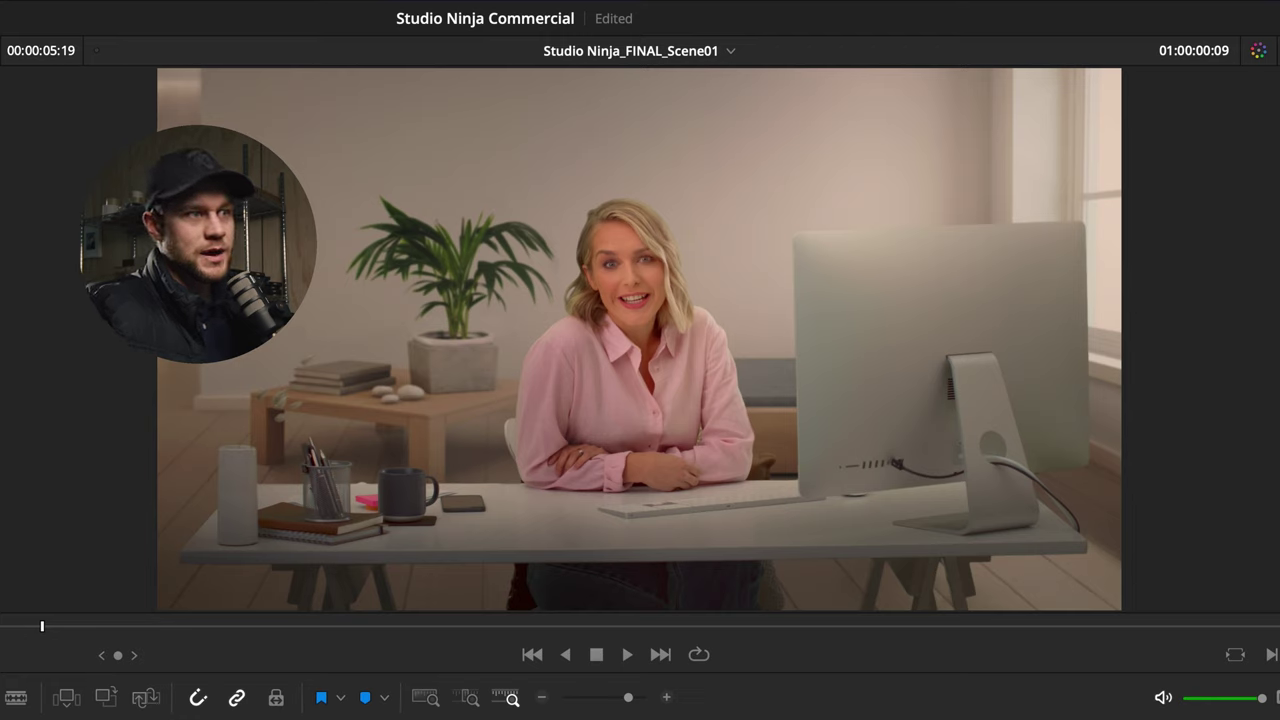
Exit full screen, bypass grading, and disable the presenter and adjustment clips to preview the background.
key("Escape")
key("shift+d")
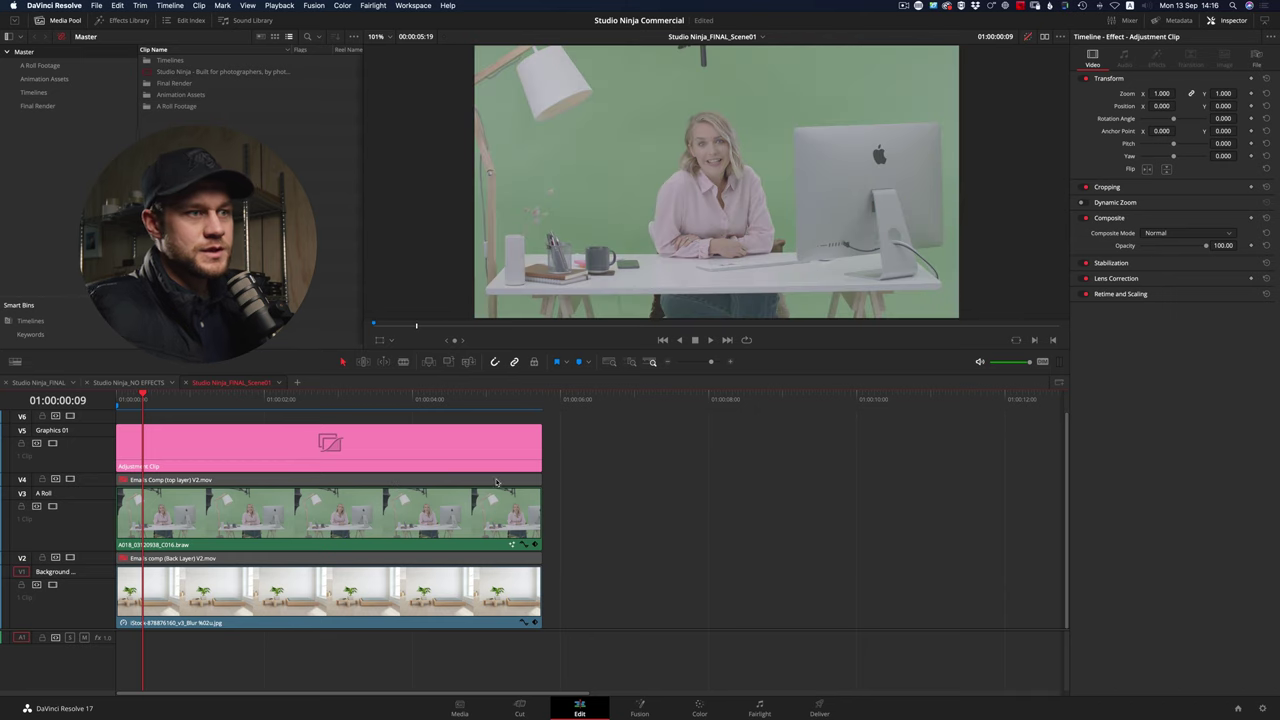
key("d")
left_click(515, 448)
key("d")
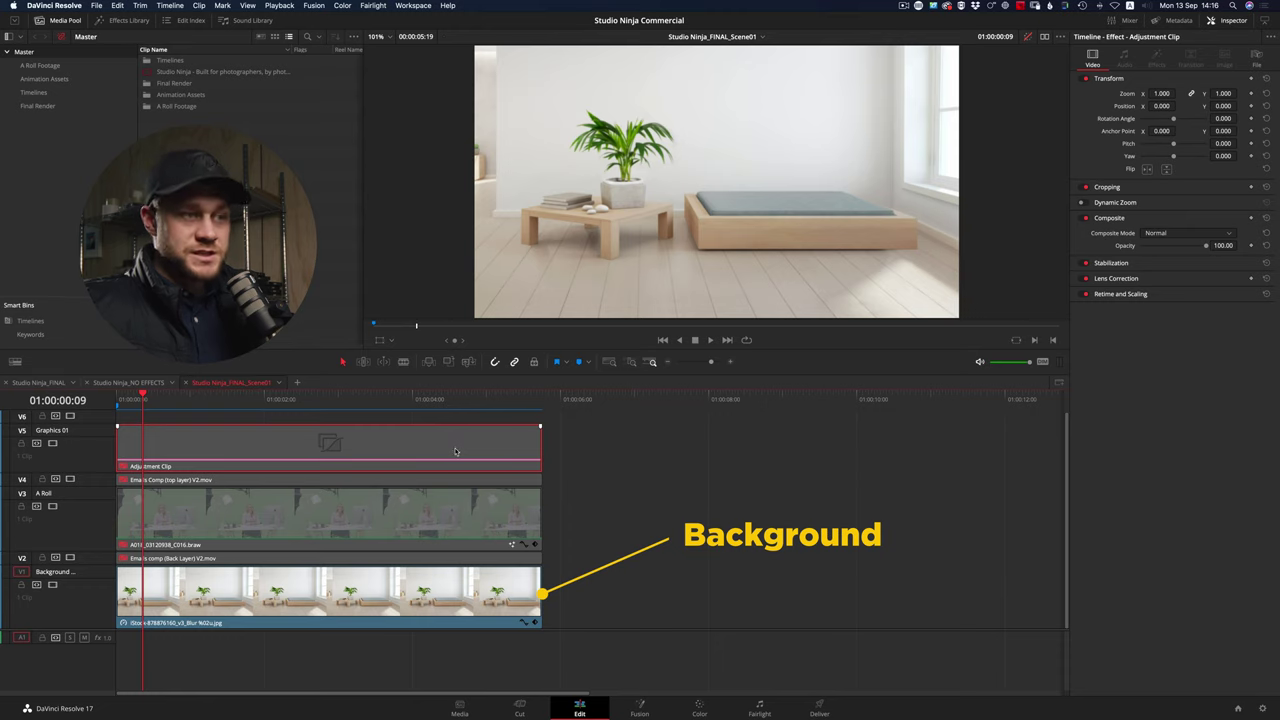
key("space")
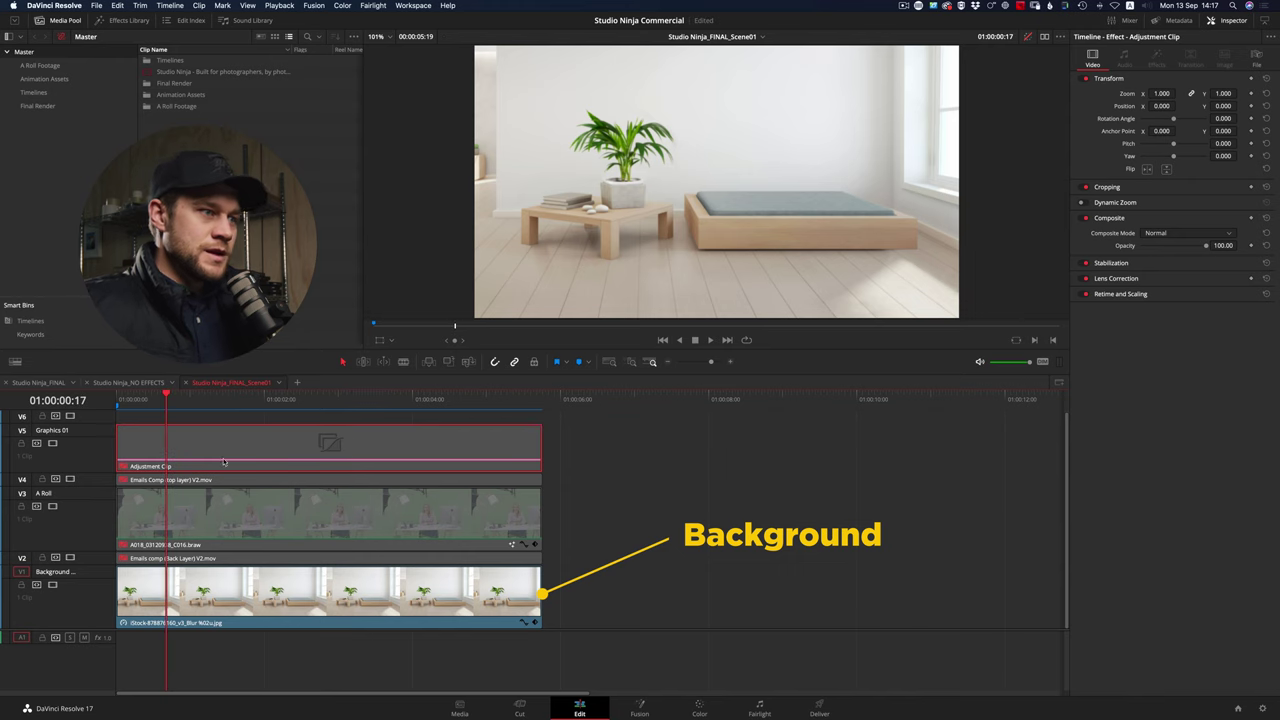
Re-enable the presenter clip and the adjustment clip's warm grade, toggling it off and on to compare.
left_click(276, 520)
key("shift+d")
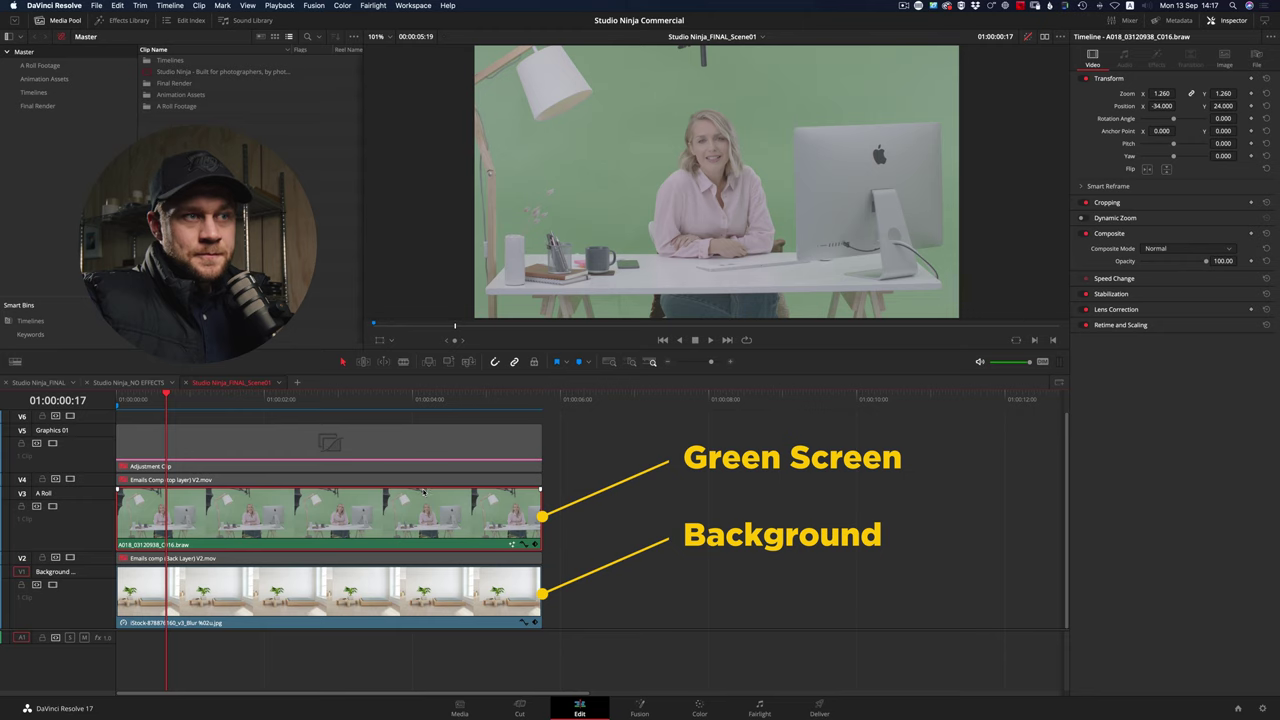
key("super+v")
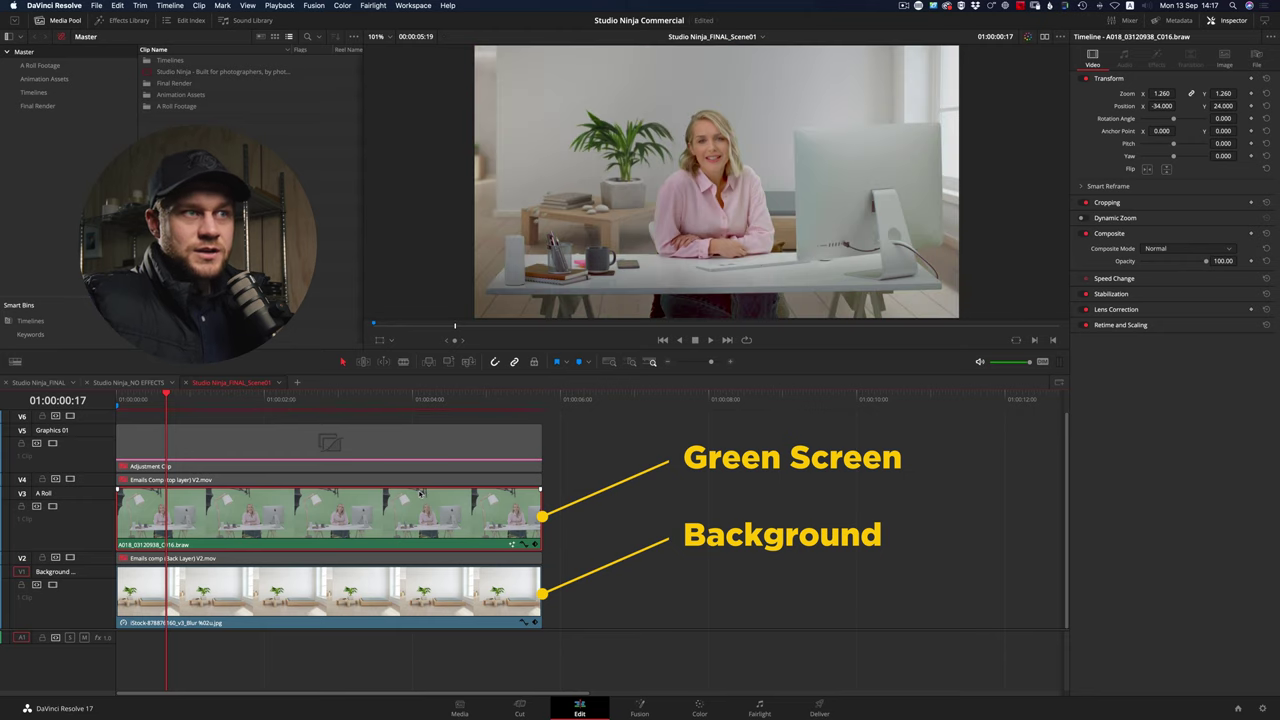
left_click(295, 444)
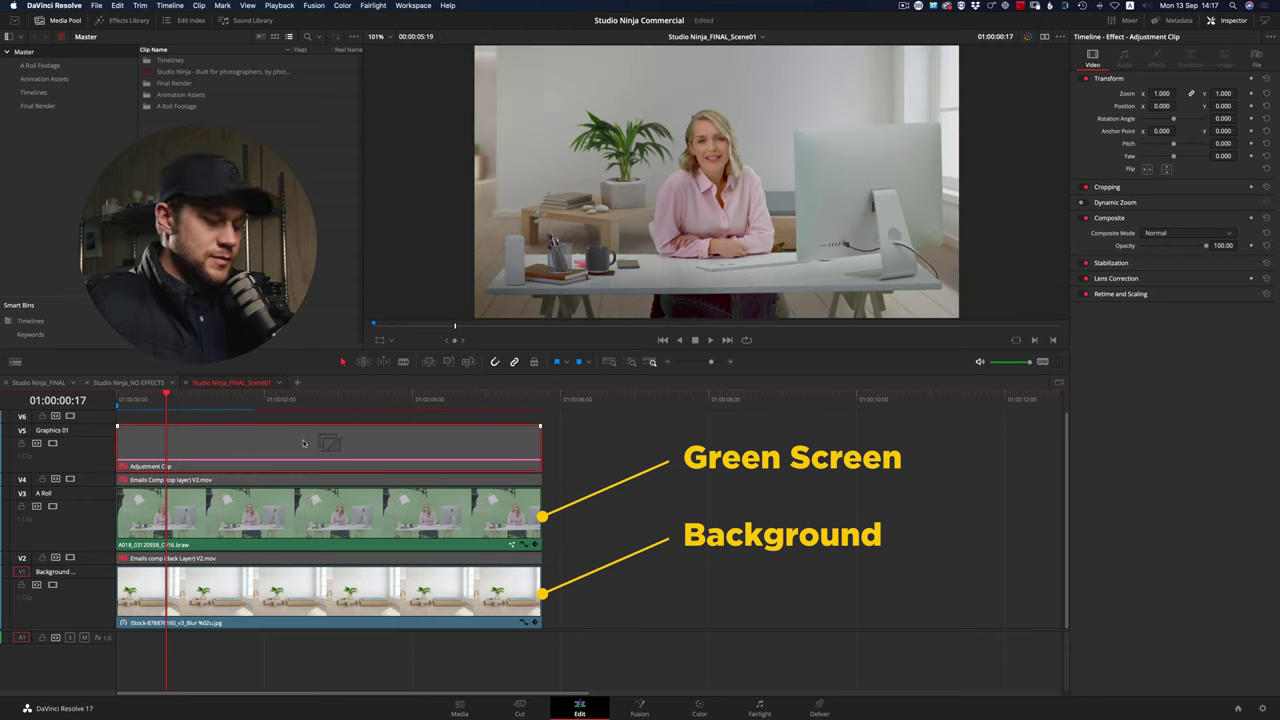
key("super+v")
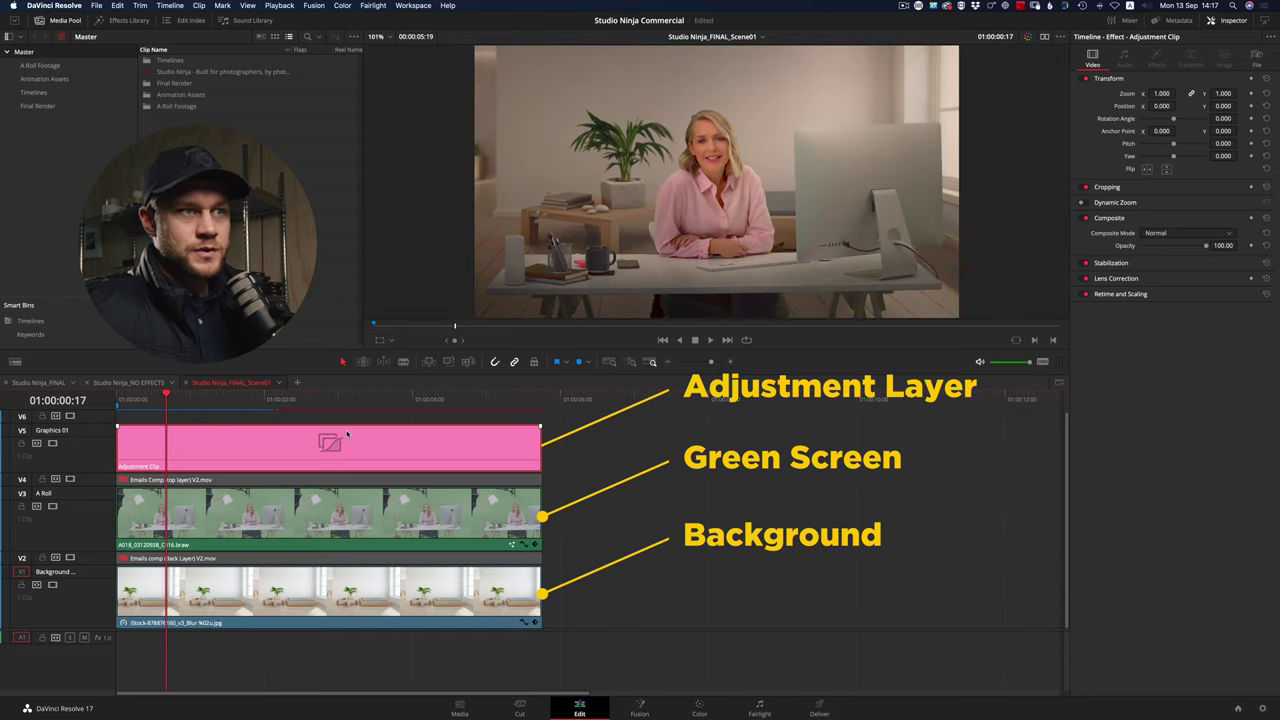
key("d")
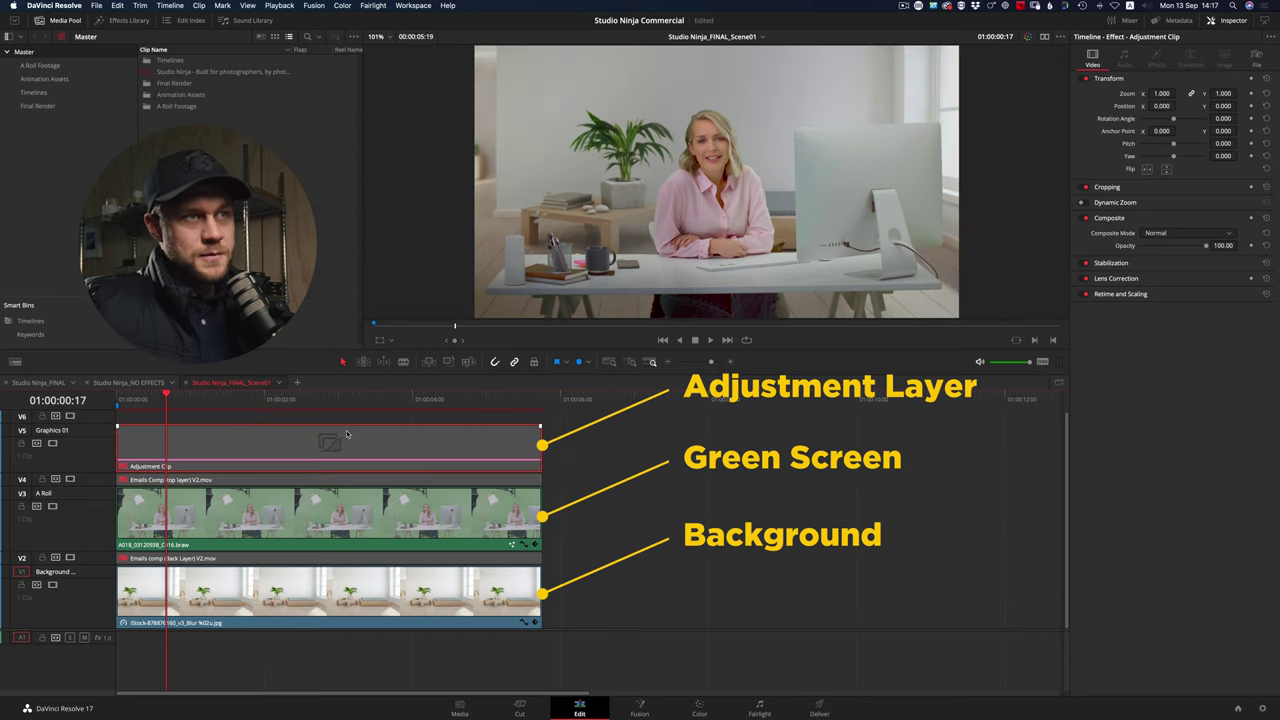
key("d")
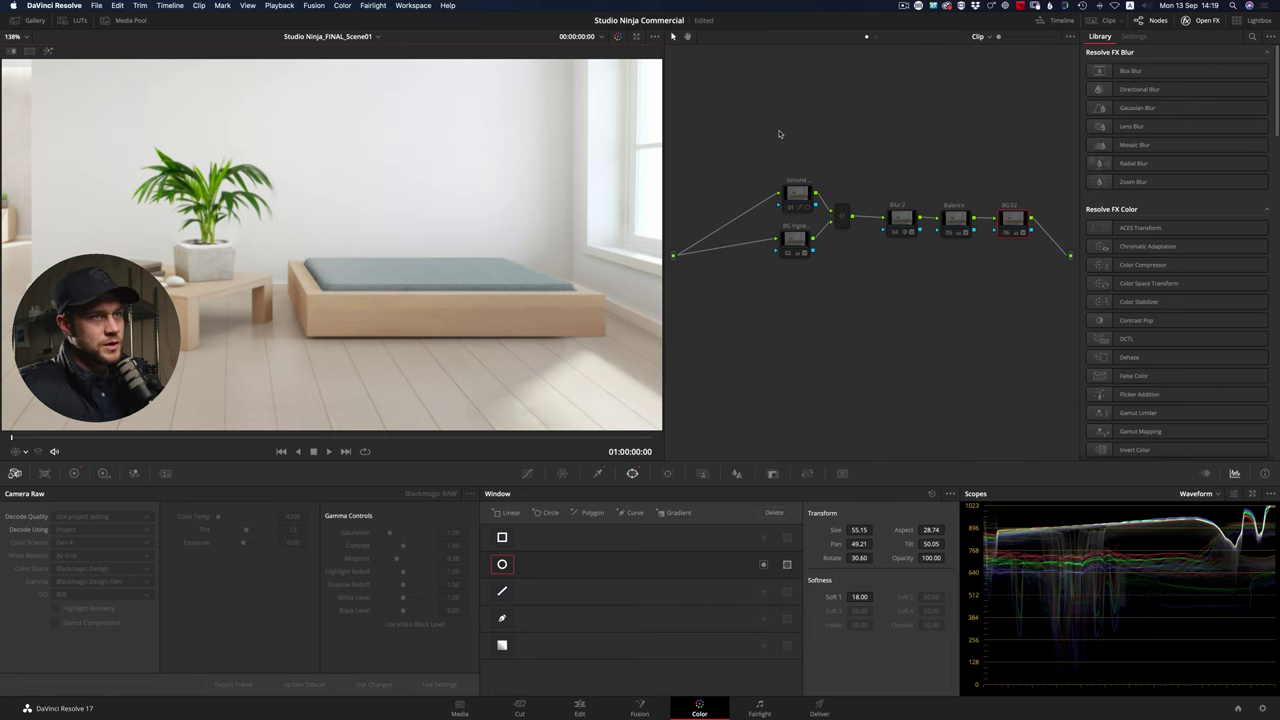
Toggle the Ground gradient node to show the floor darkening, then inspect the BG vignette node.
left_click(782, 203)
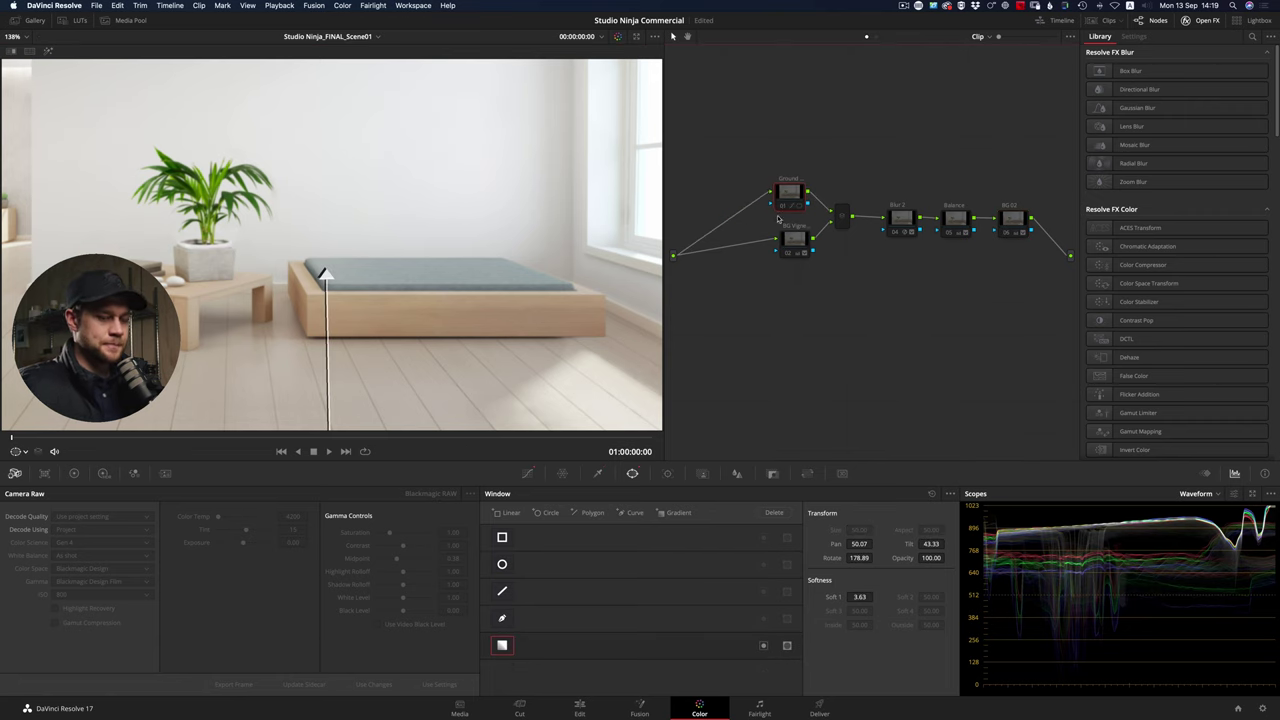
key("ctrl+d")
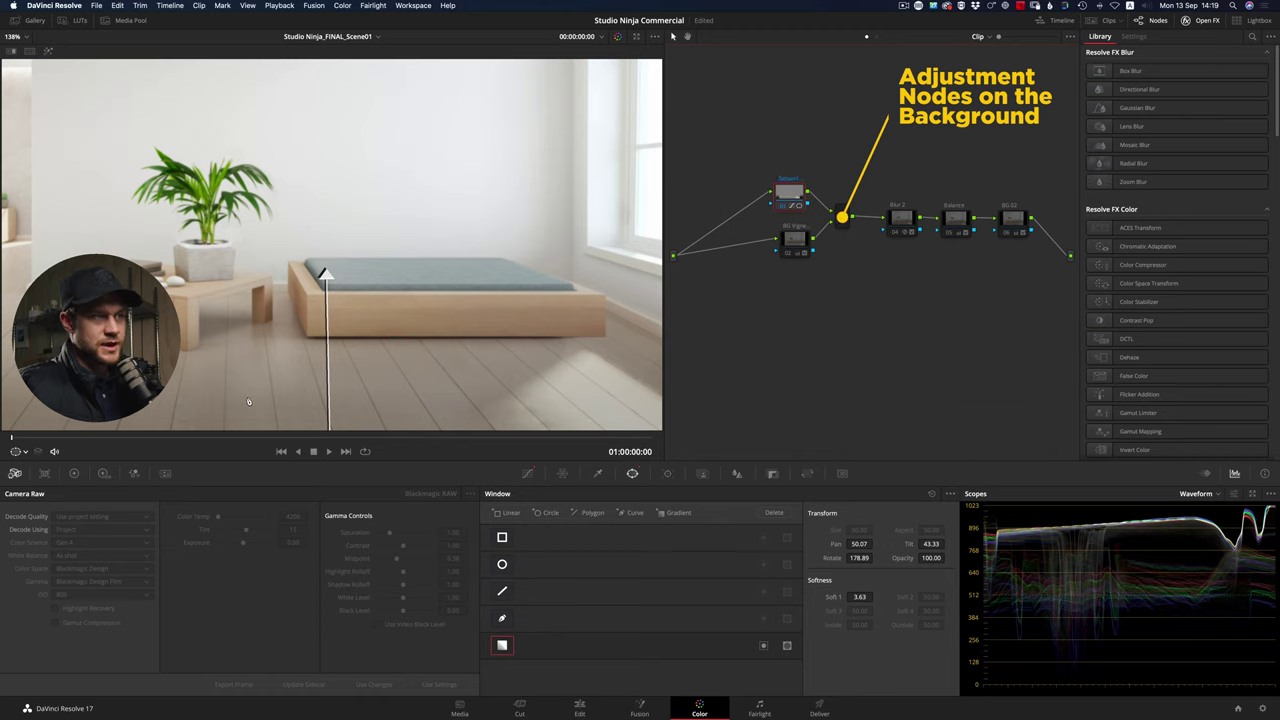
left_click(792, 241)
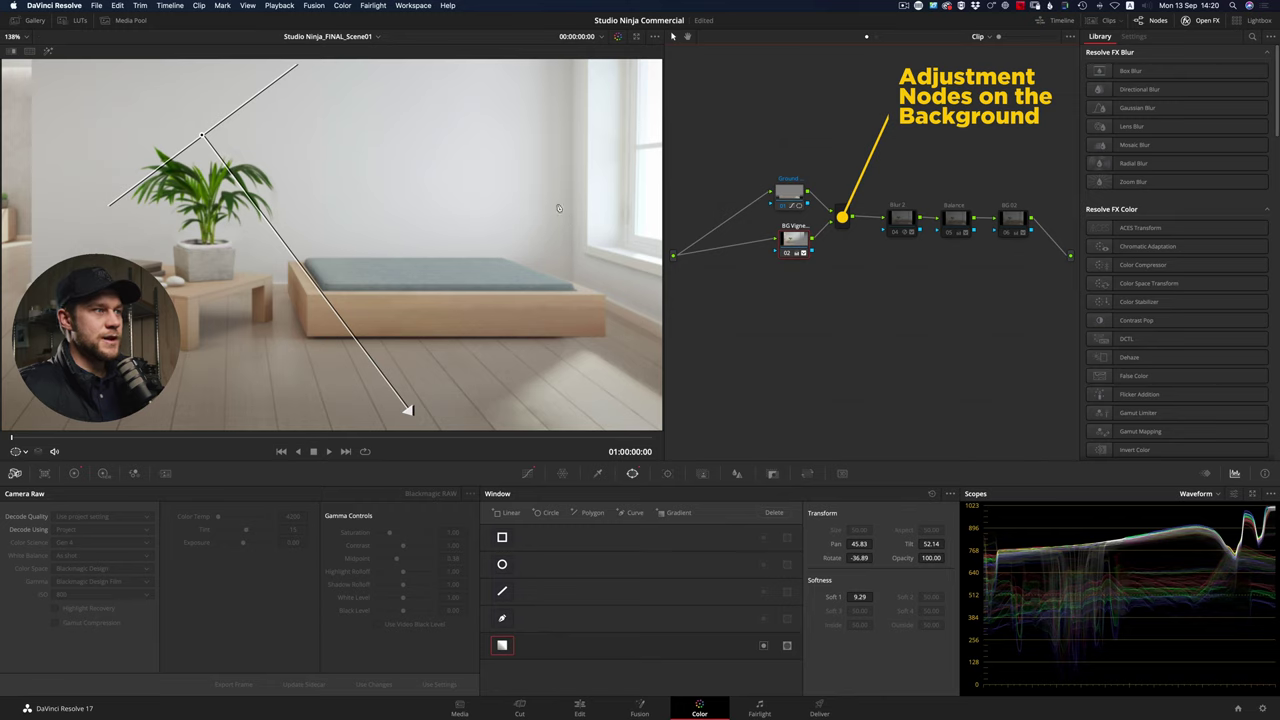
Inspect the Blur 2, Balance and BG 02 circle-window nodes with the picture fitted to the viewer.
left_click(900, 220)
scroll(279, 185, "up", 3)
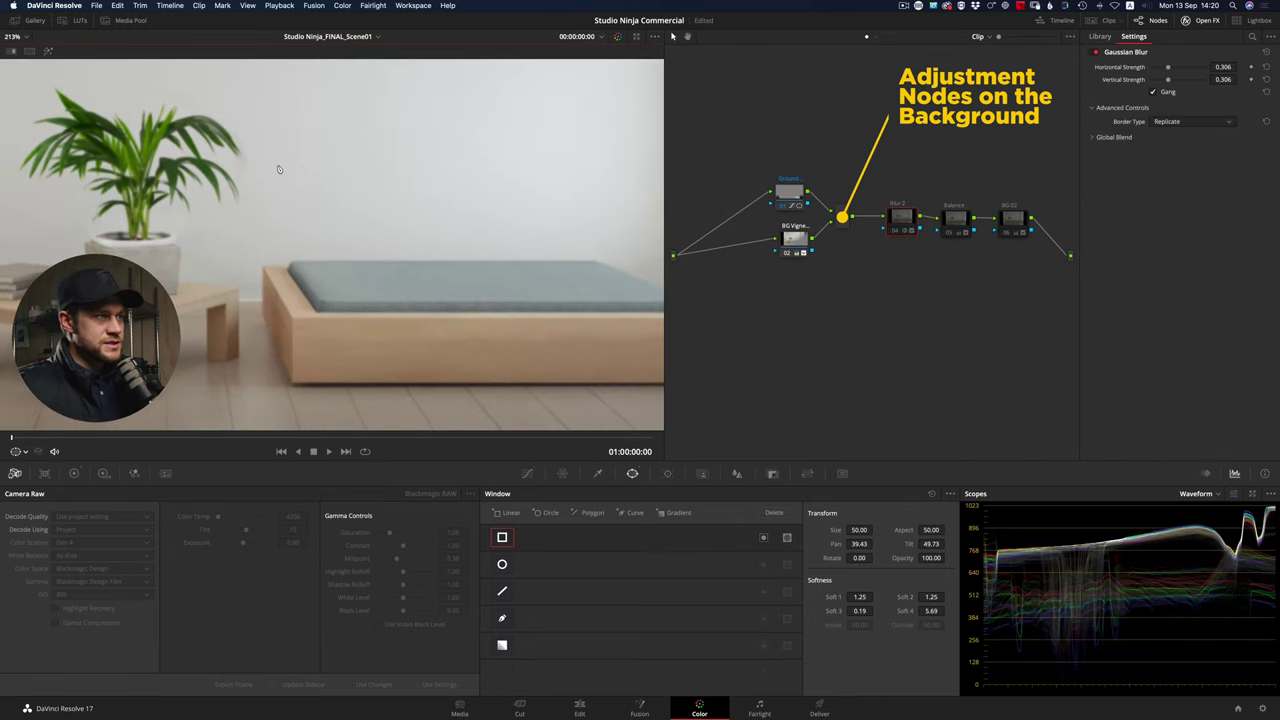
scroll(279, 185, "left", 5)
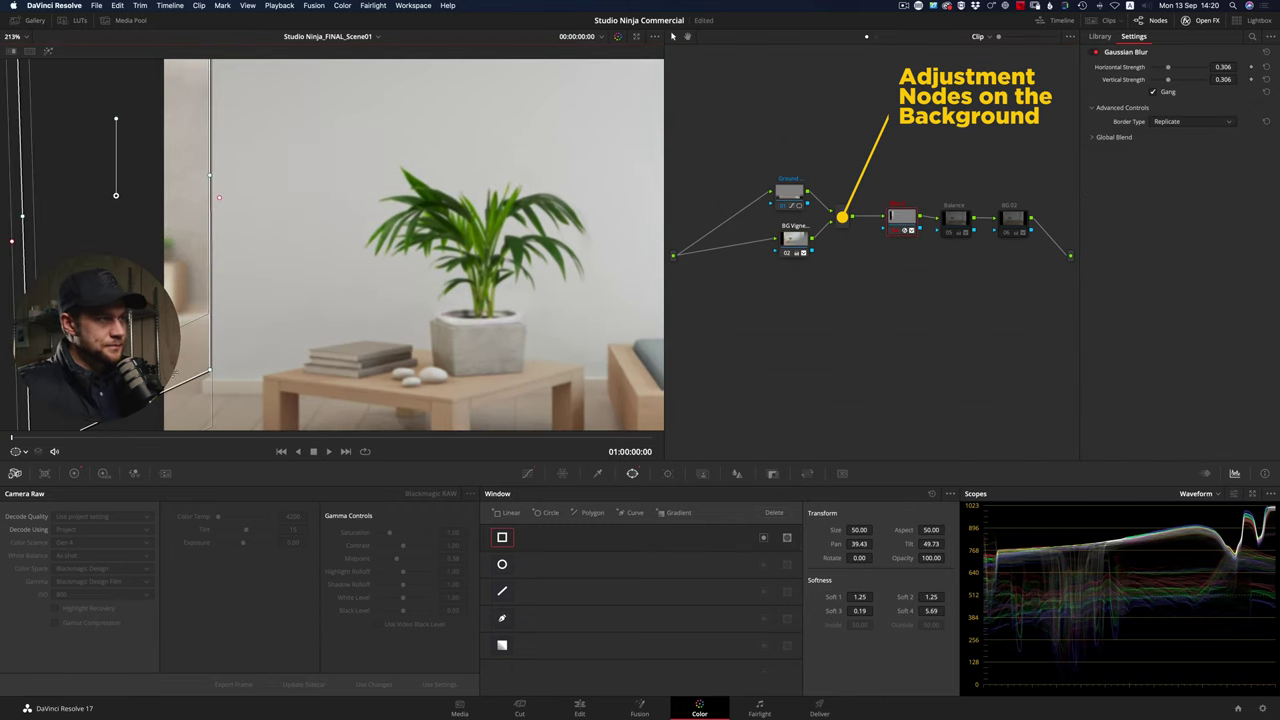
scroll(175, 376, "down", 5)
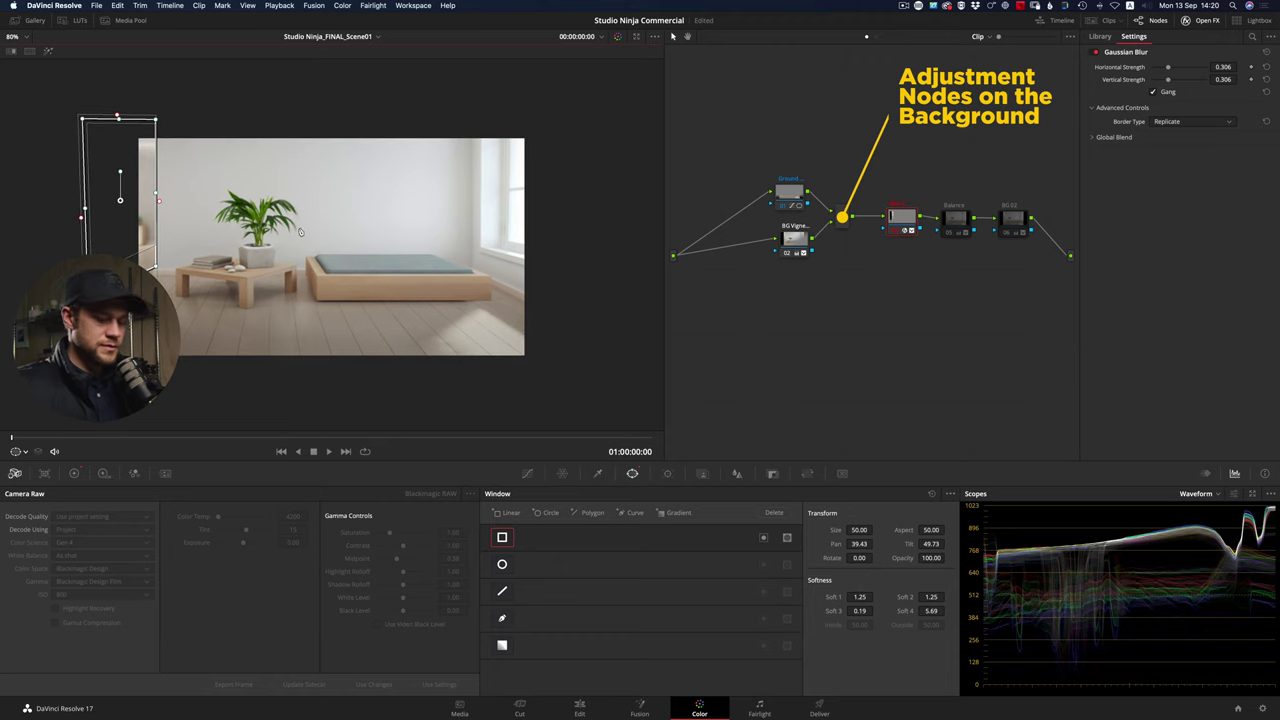
key("shift+z")
left_click(940, 216)
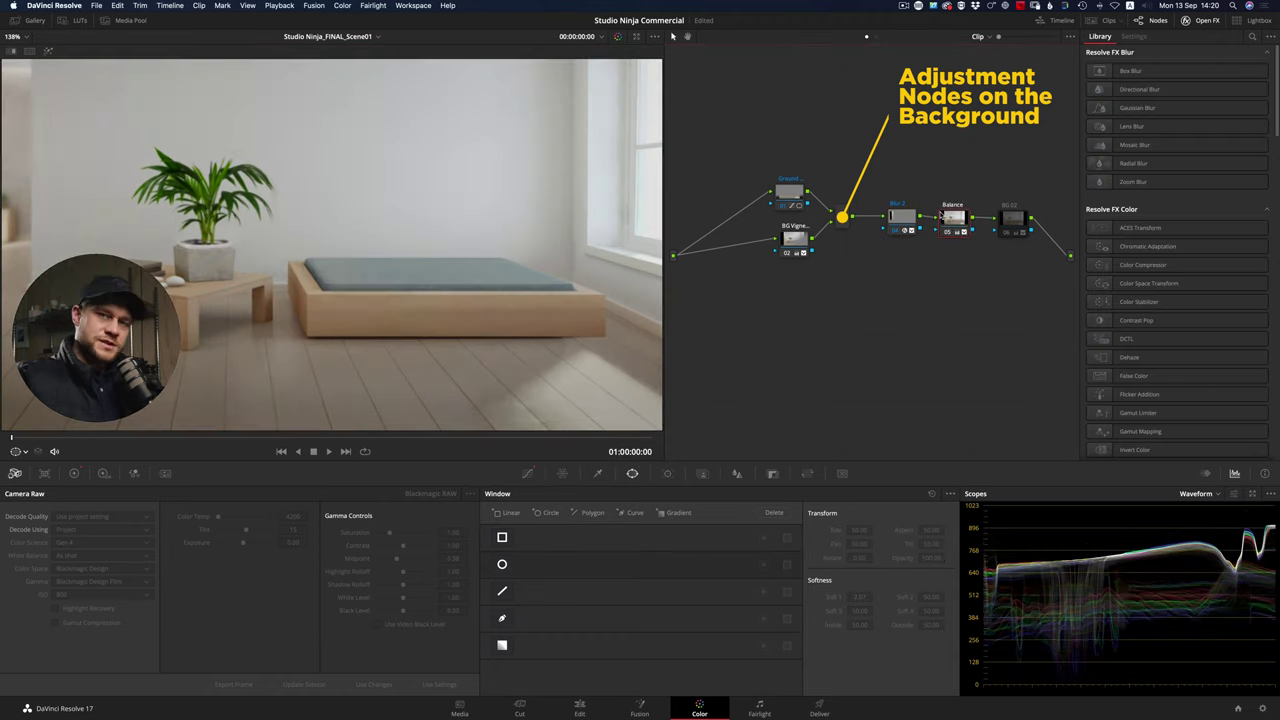
left_click(1016, 220)
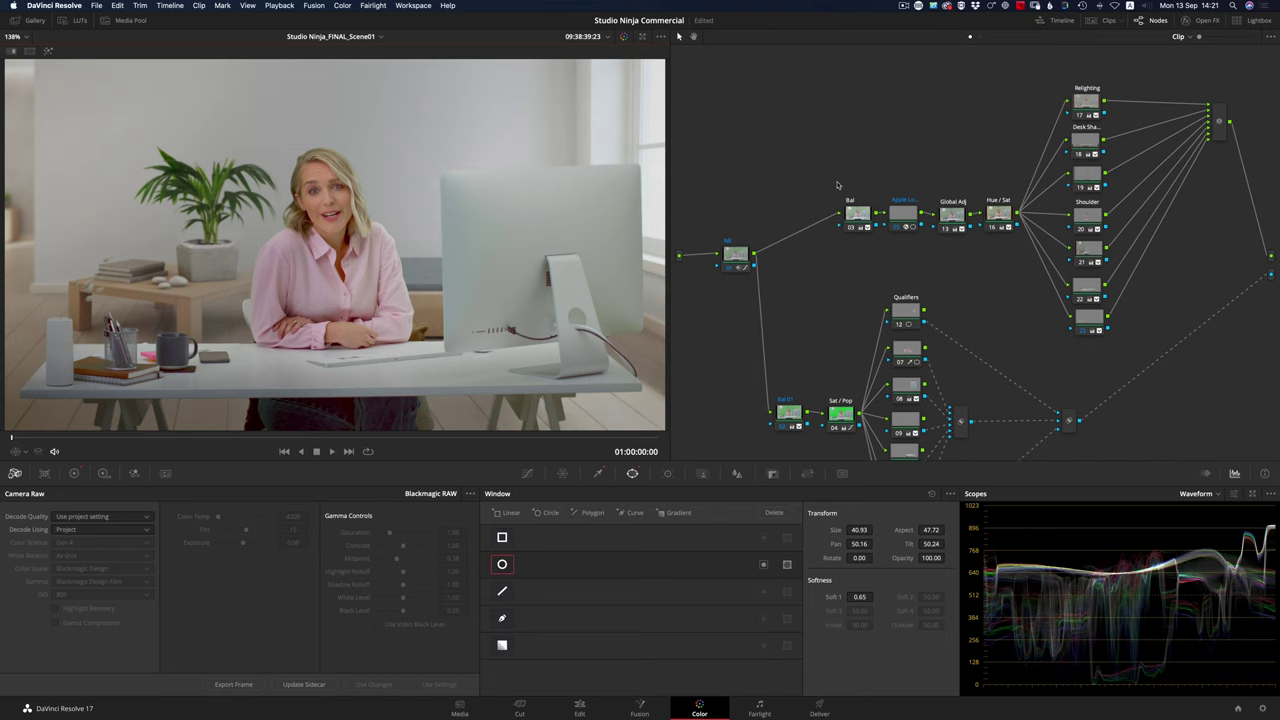
Inspect the lower keying node tree and connect the final key mixer to the alpha output.
scroll(834, 205, "down", 5)
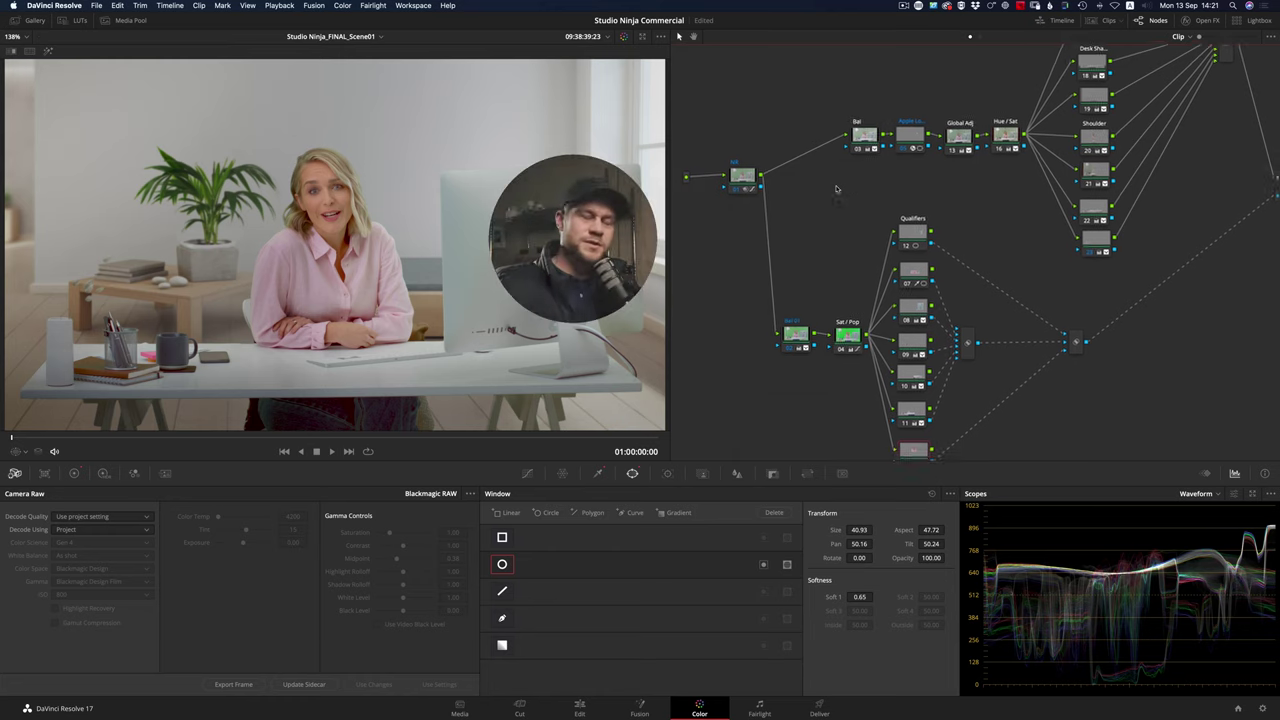
scroll(834, 184, "up", 3)
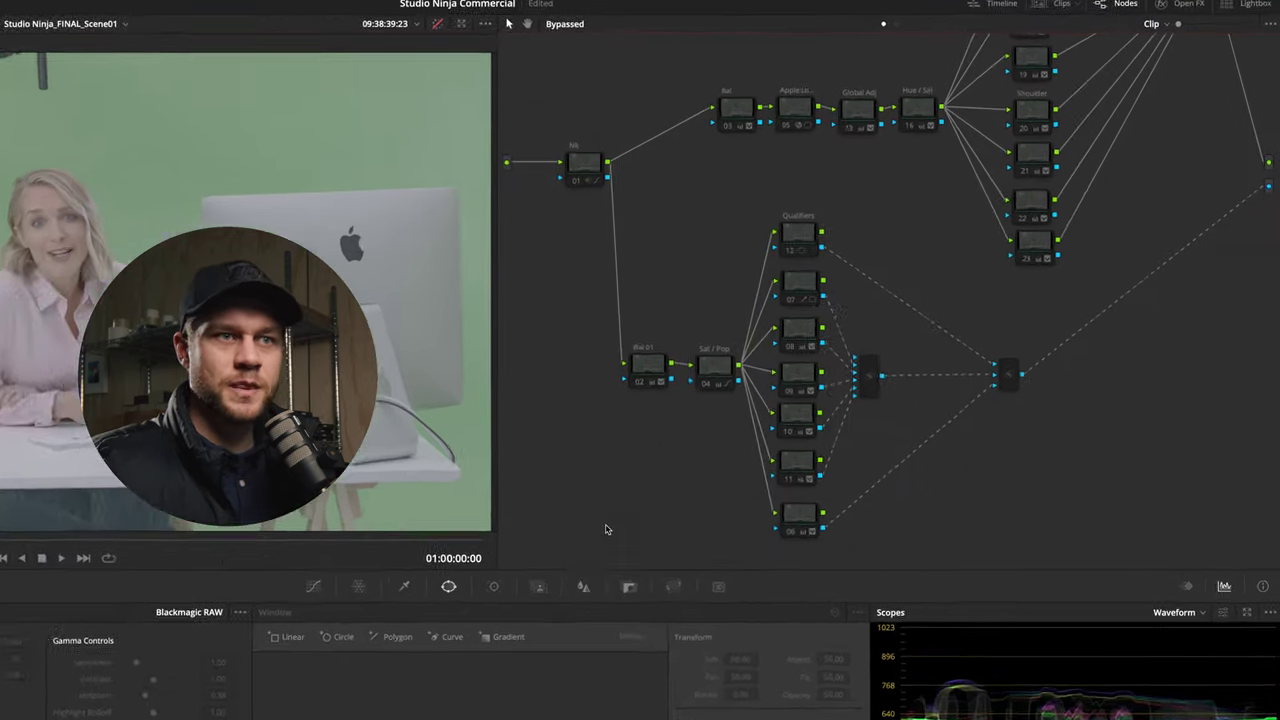
left_click_drag(605, 529, 993, 245)
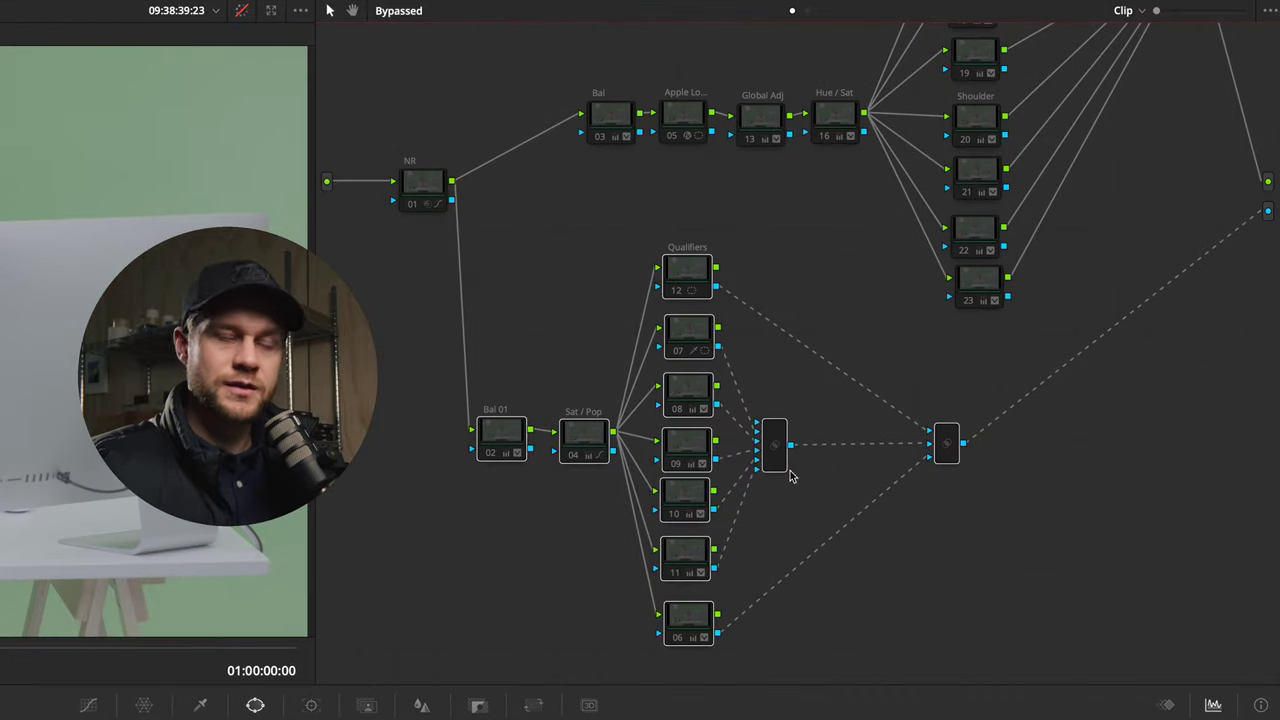
scroll(775, 440, "right", 5)
scroll(640, 380, "up", 2)
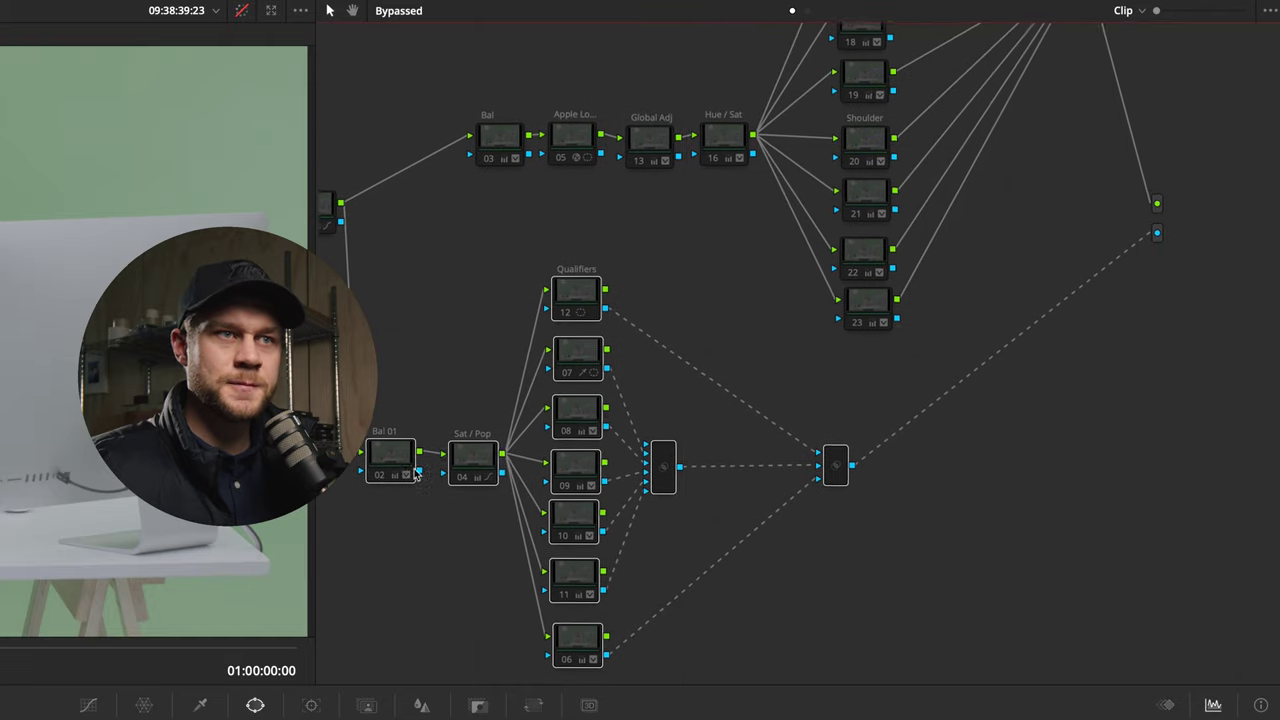
left_click(683, 451)
left_click(838, 468)
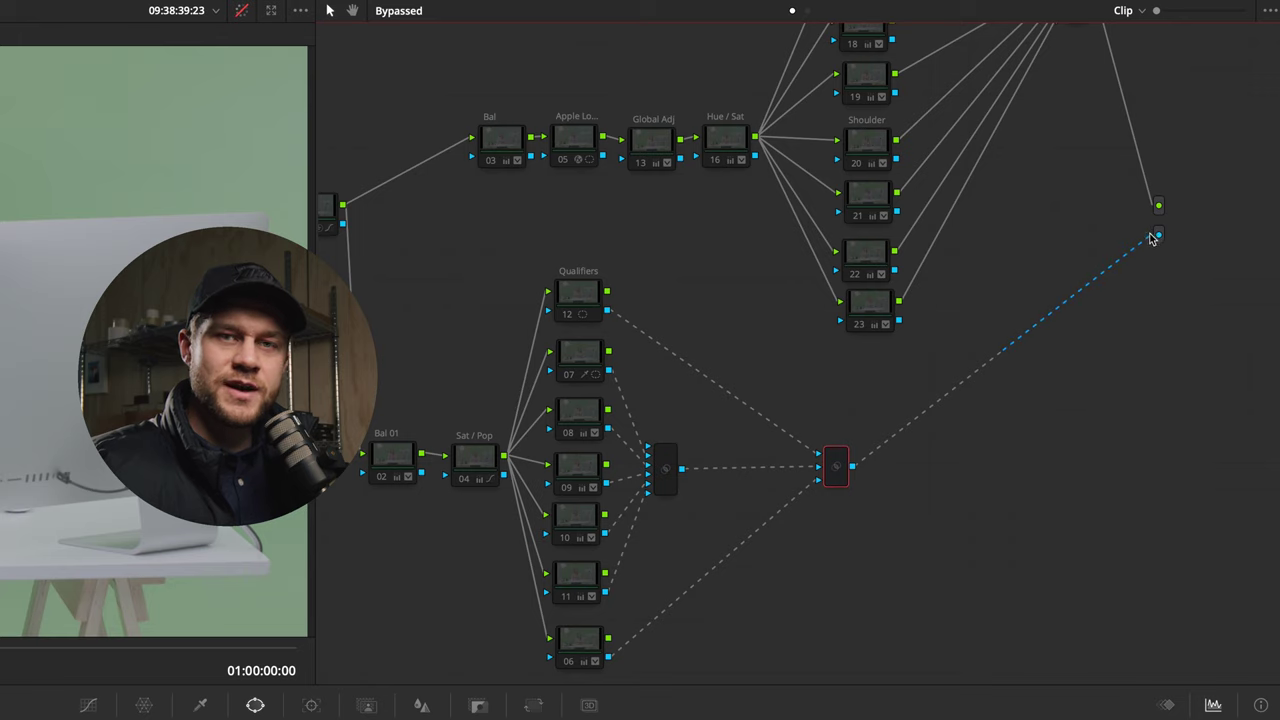
left_click_drag(1152, 236, 1136, 246)
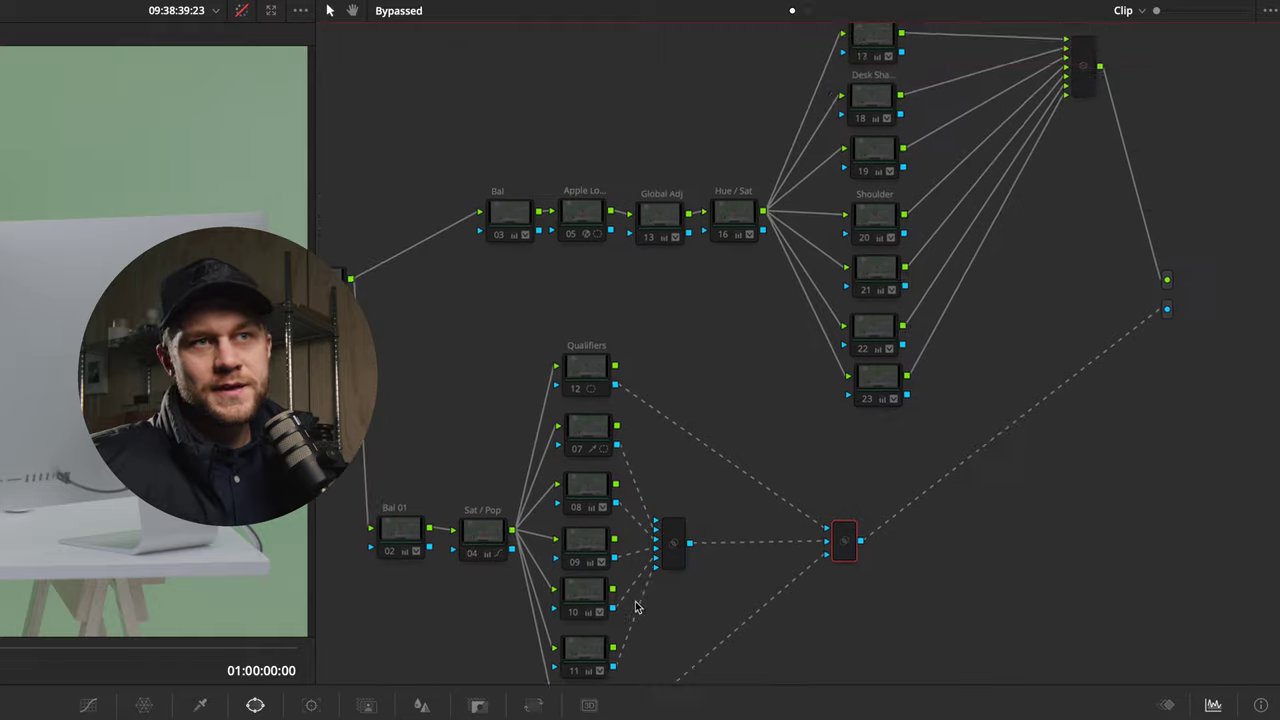
Select the Bal node with its two correction nodes, then the Bal 01 balance node.
scroll(636, 616, "up", 3)
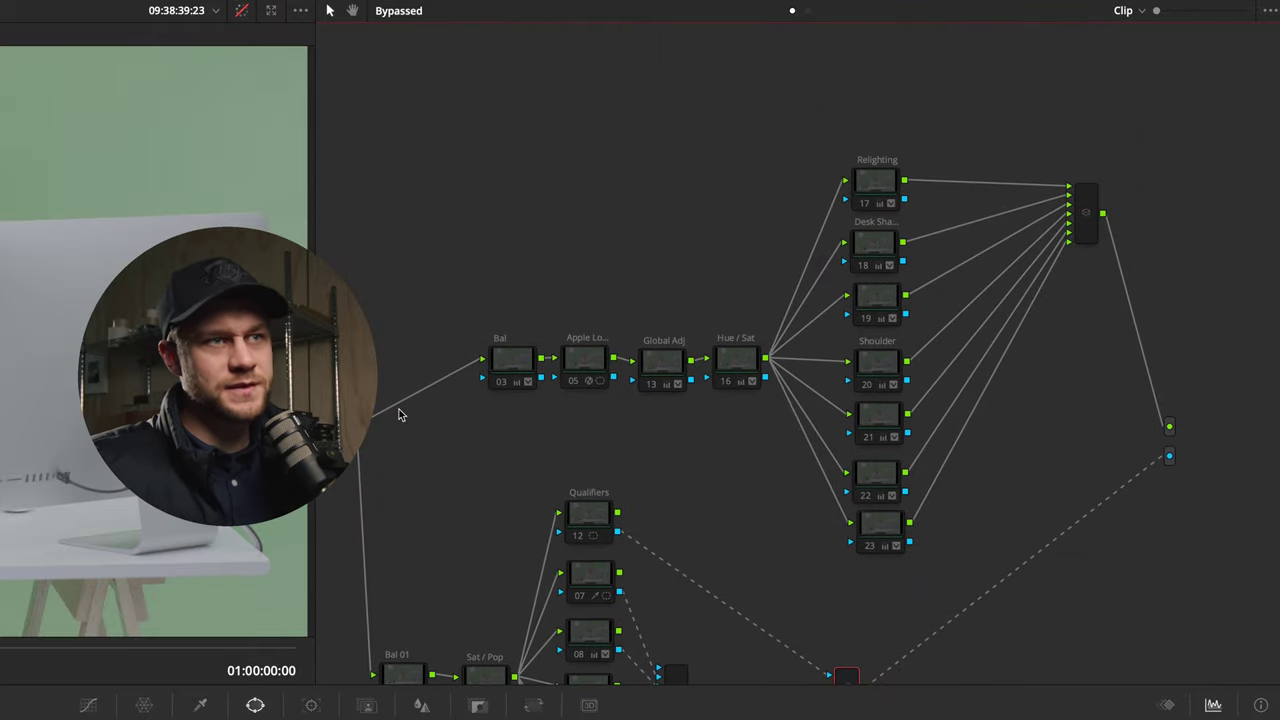
left_click_drag(497, 177, 764, 406)
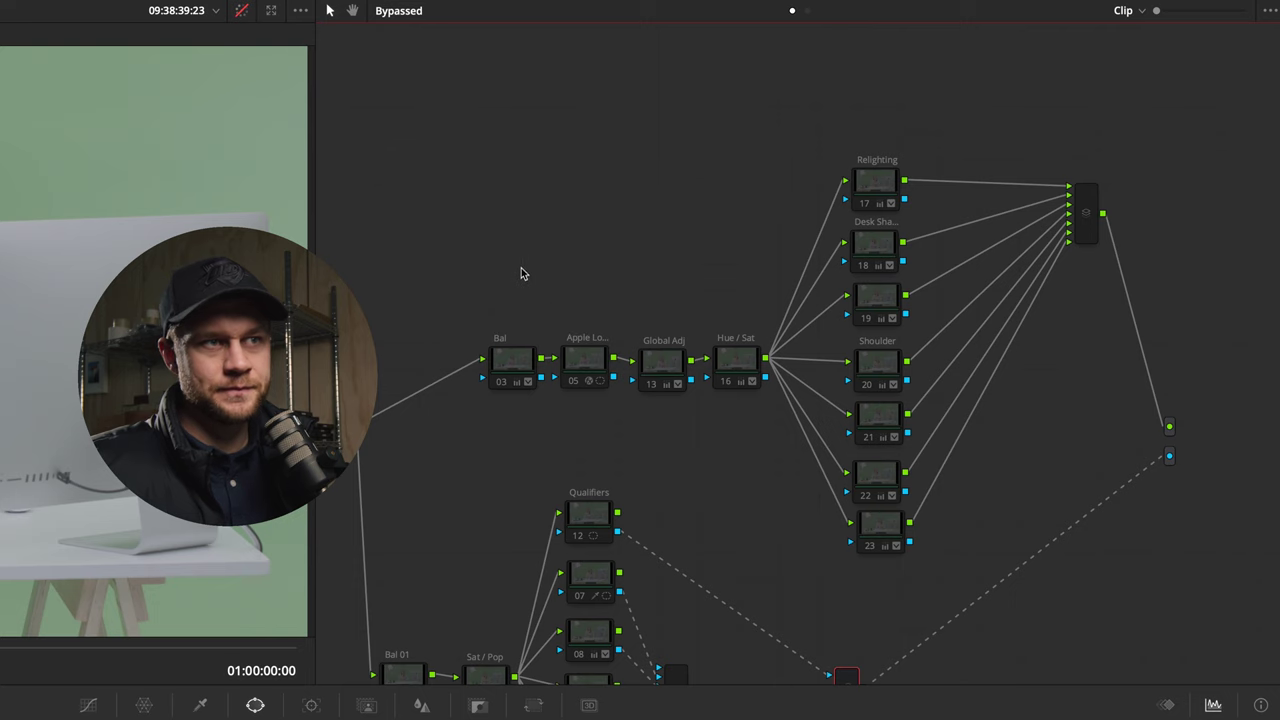
left_click(461, 454)
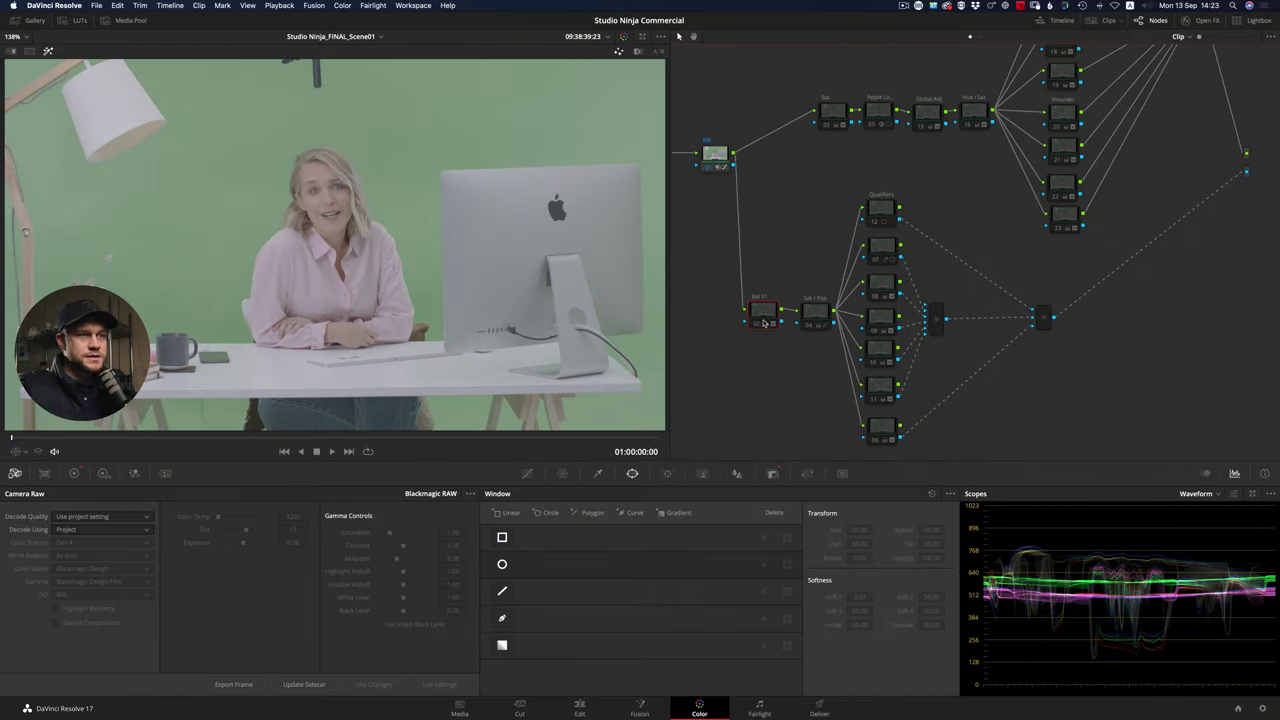
Re-enable the Bal 01 and Sat/Pop nodes.
key("ctrl+d")
left_click(810, 314)
key("ctrl+d")
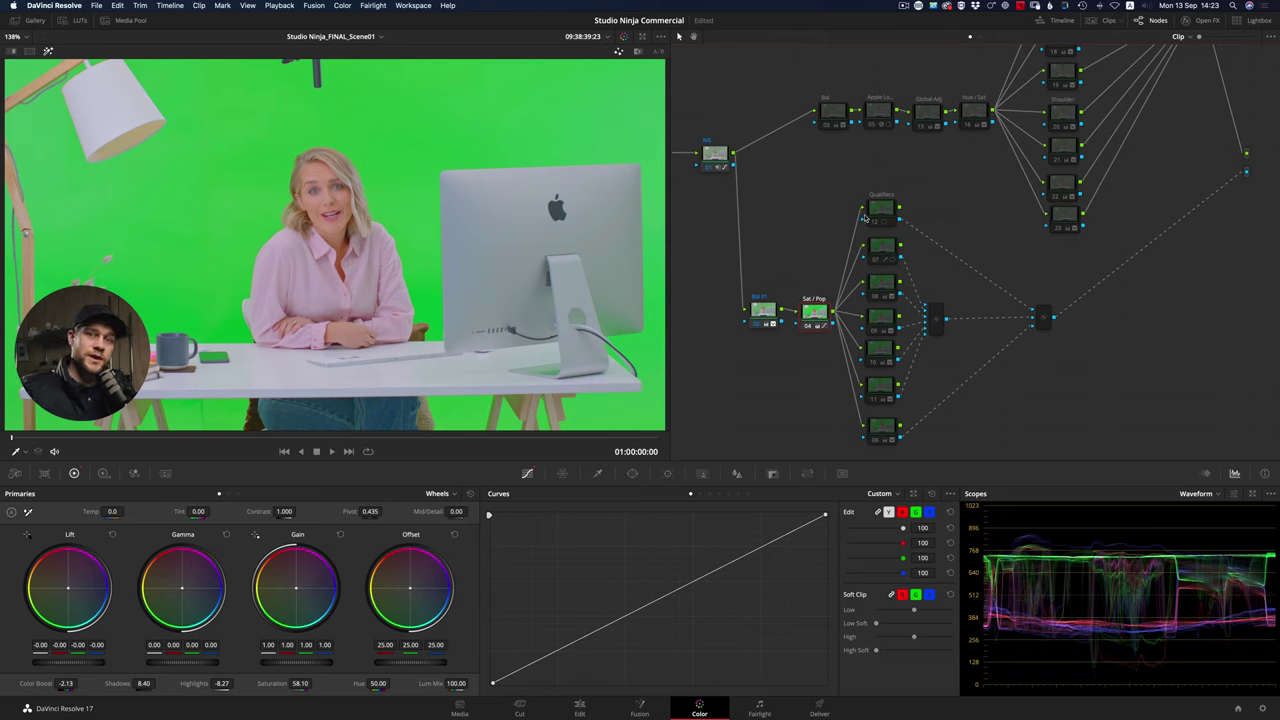
Show node 06's presenter on grey with its circular window (size 40.93, softness 0.65).
left_click(877, 212)
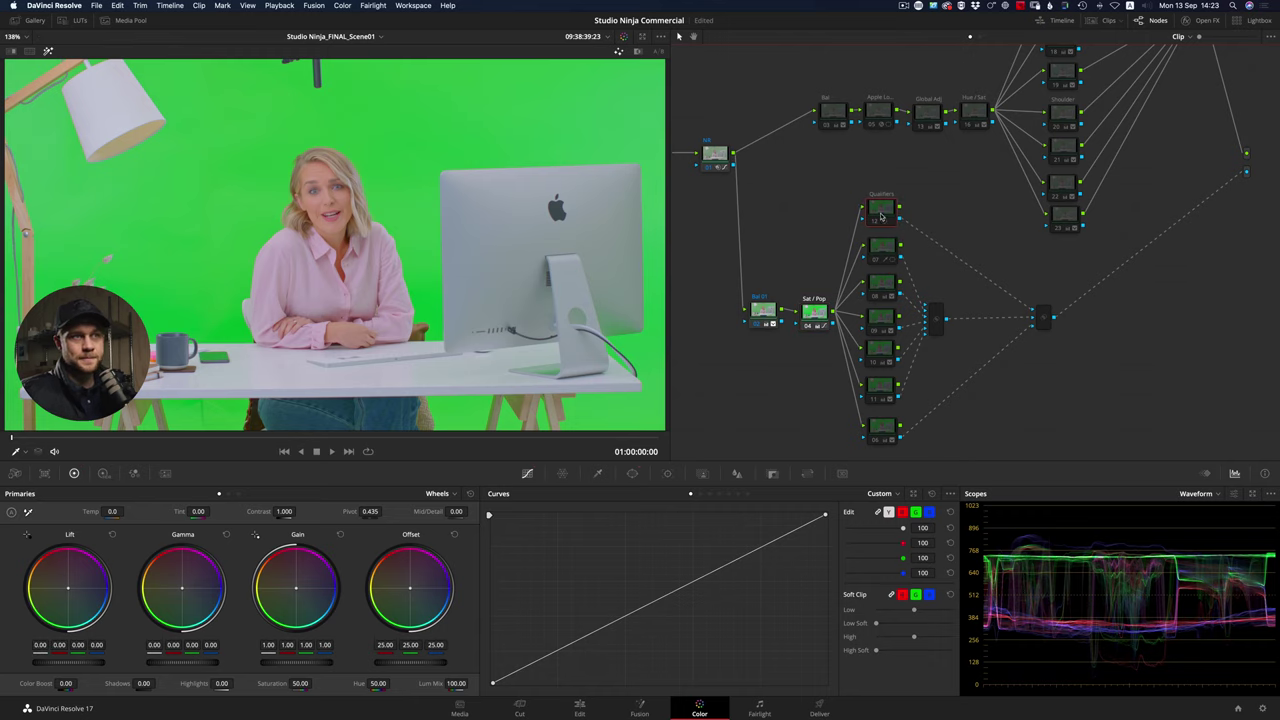
left_click(880, 430)
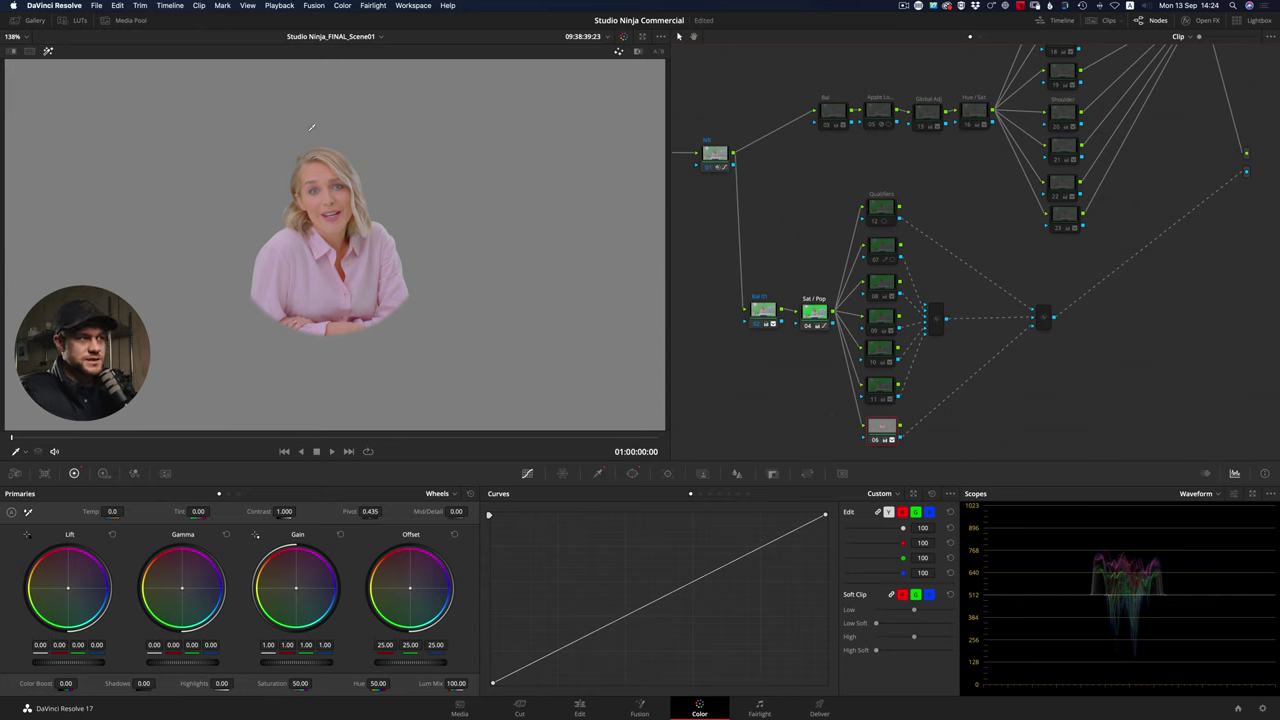
left_click(632, 473)
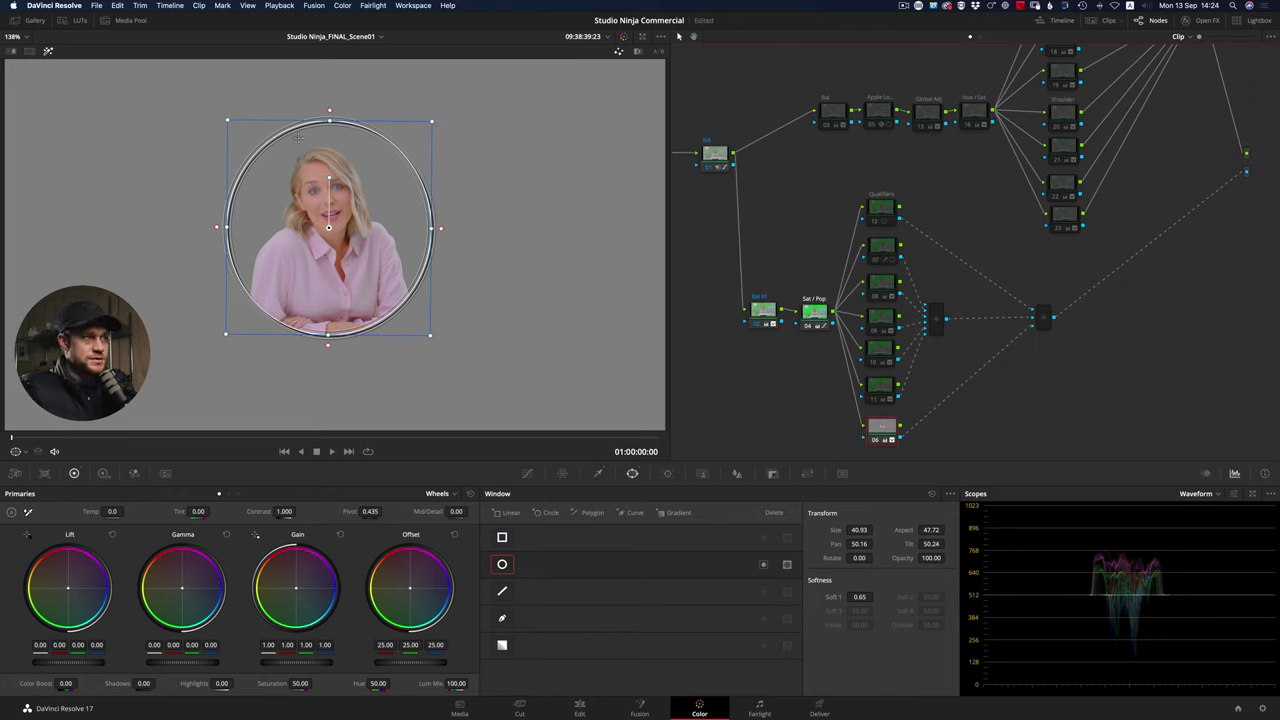
Open node 06's qualifier, keep 3D mode, and arm the picker to sample key colours.
left_click(598, 474)
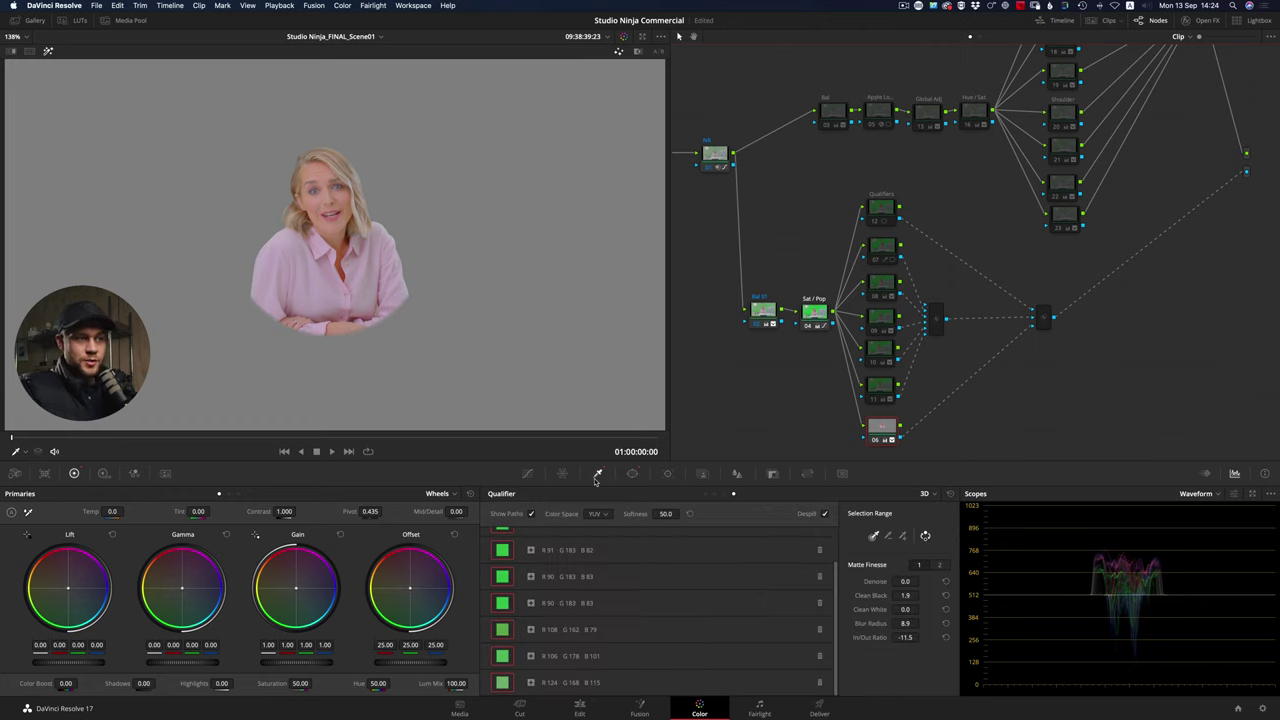
left_click(706, 494)
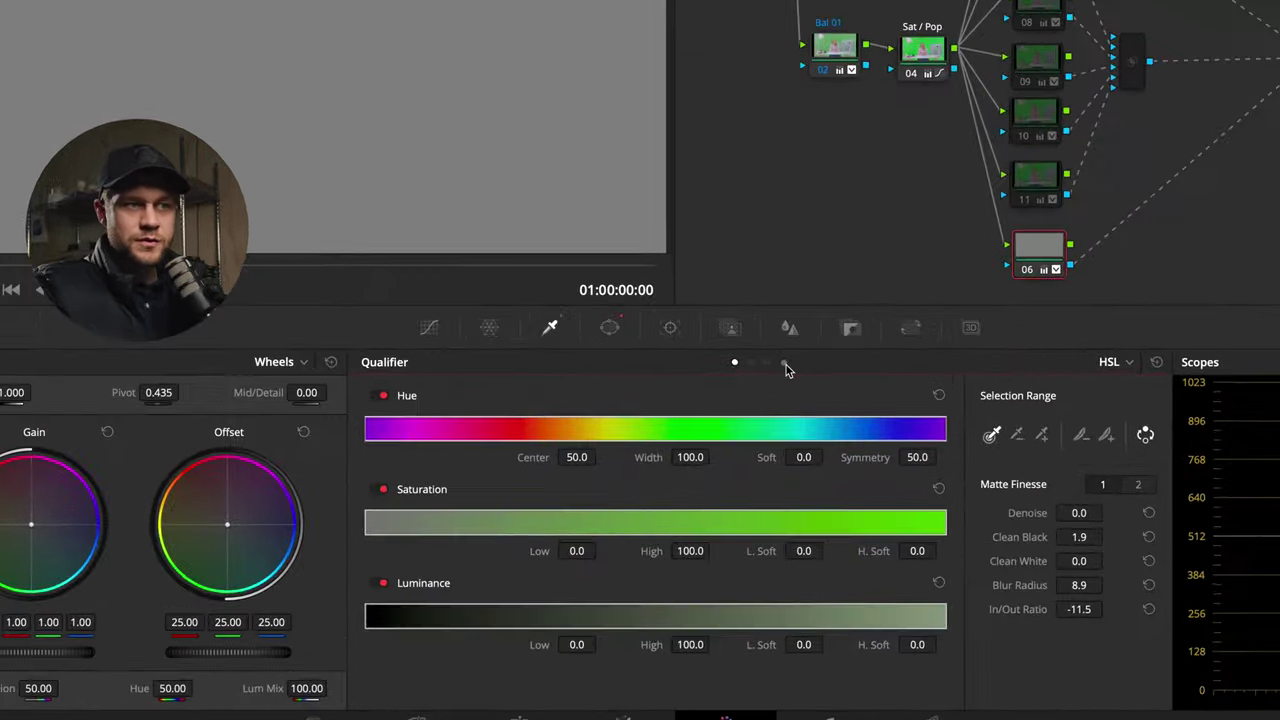
left_click(785, 363)
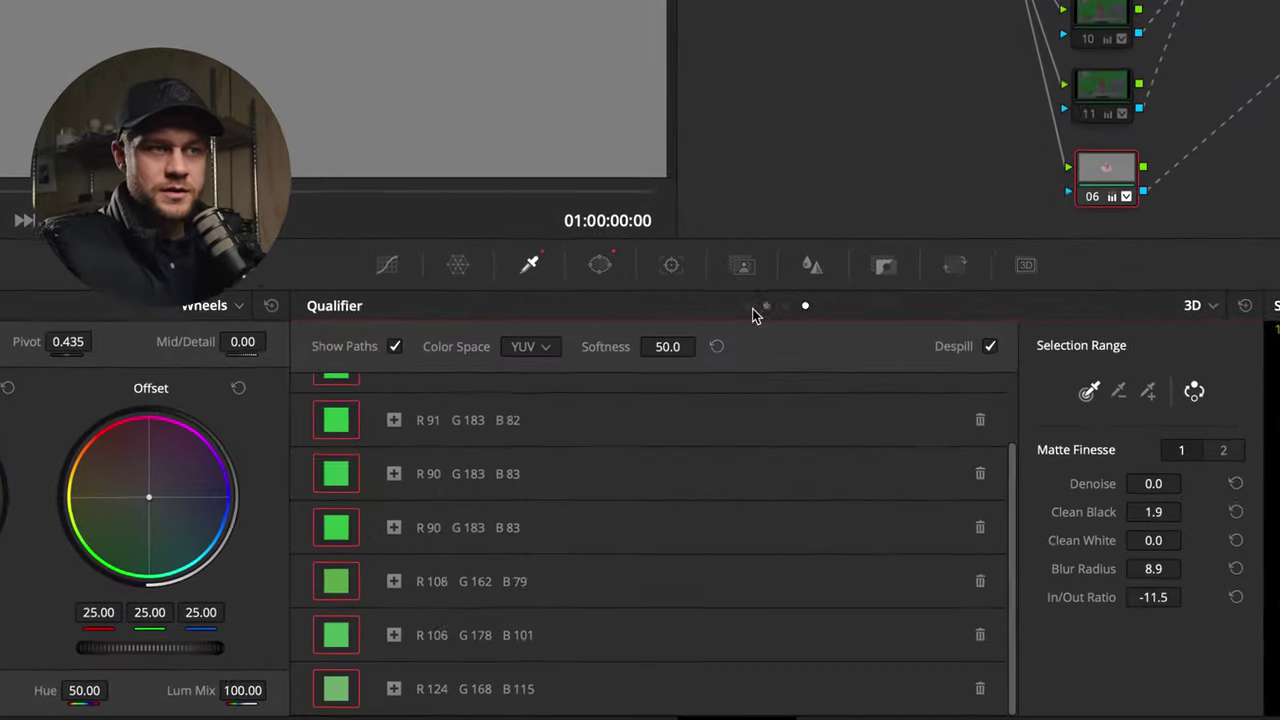
left_click(1127, 363)
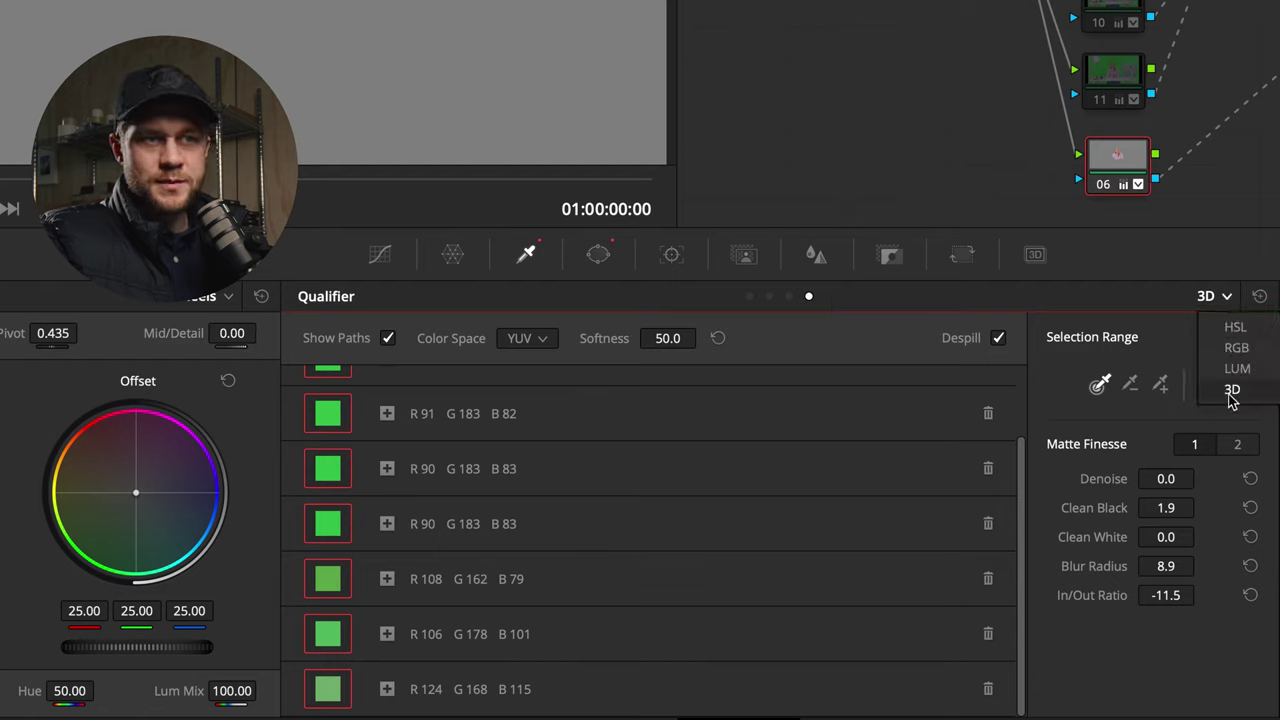
left_click(1085, 395)
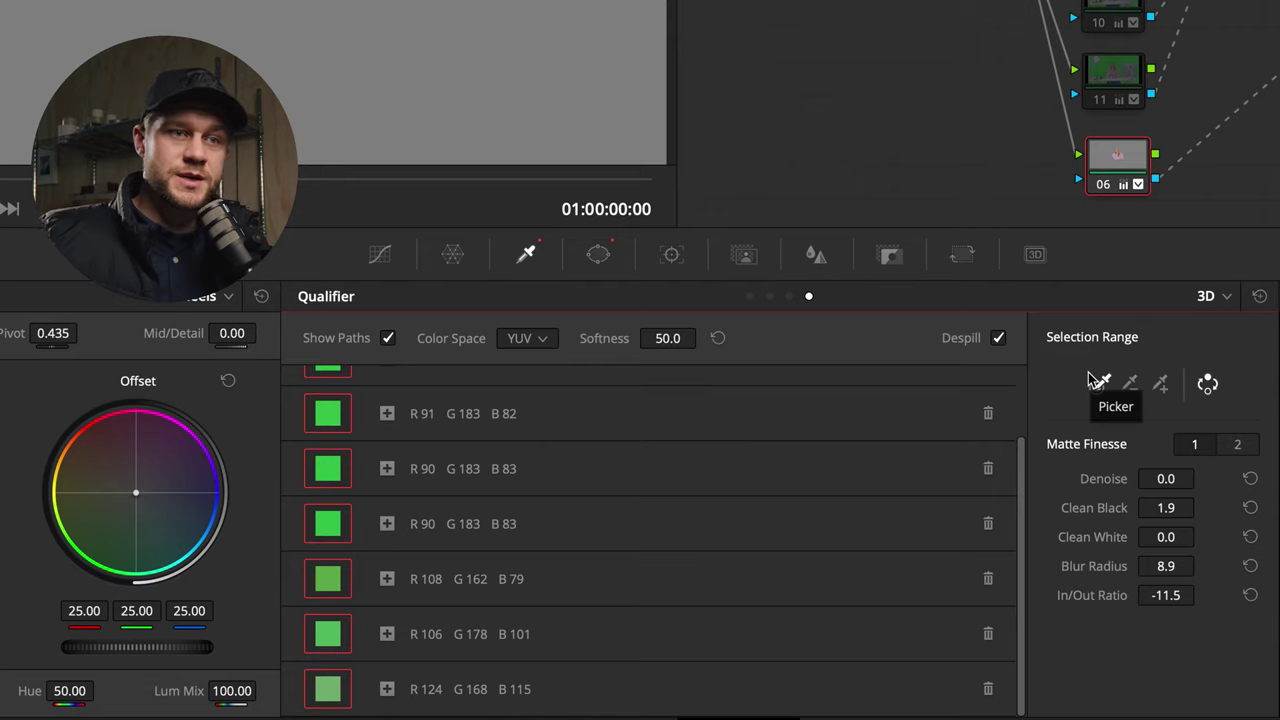
left_click(1099, 382)
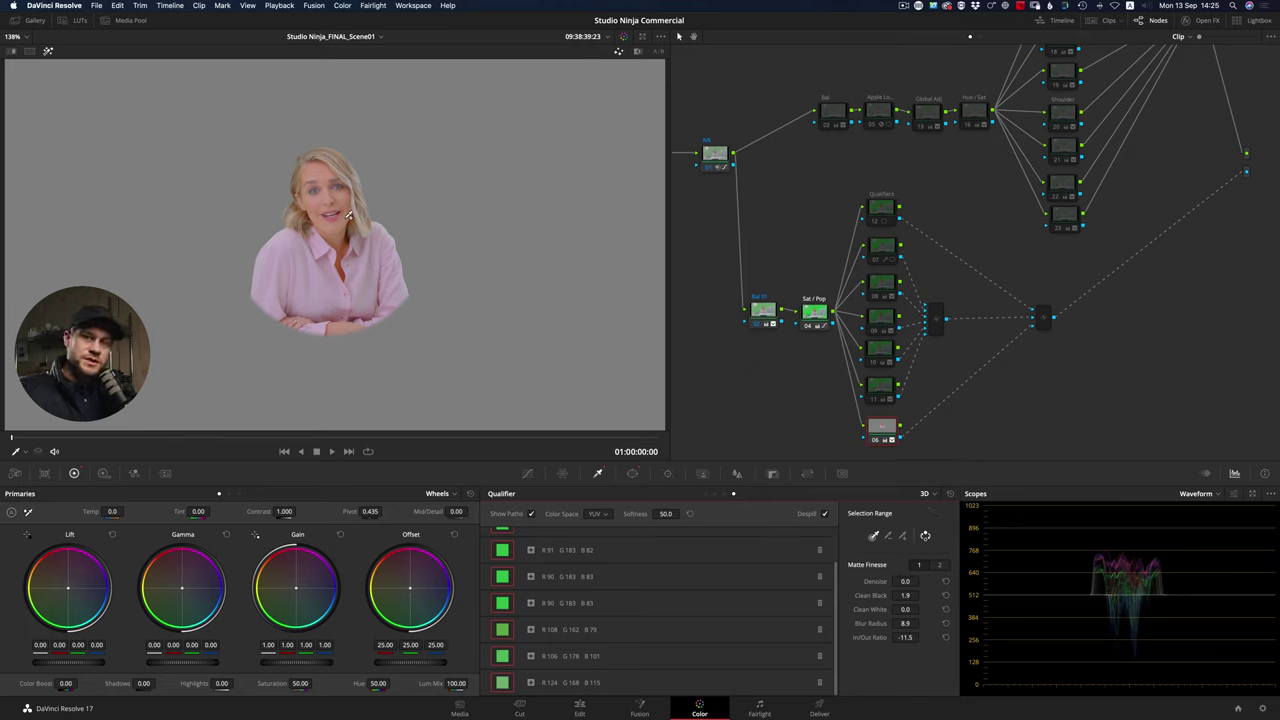
Inspect nodes 11 and 10 to view the black-and-white matte of presenter, desk and monitor.
left_click(877, 386)
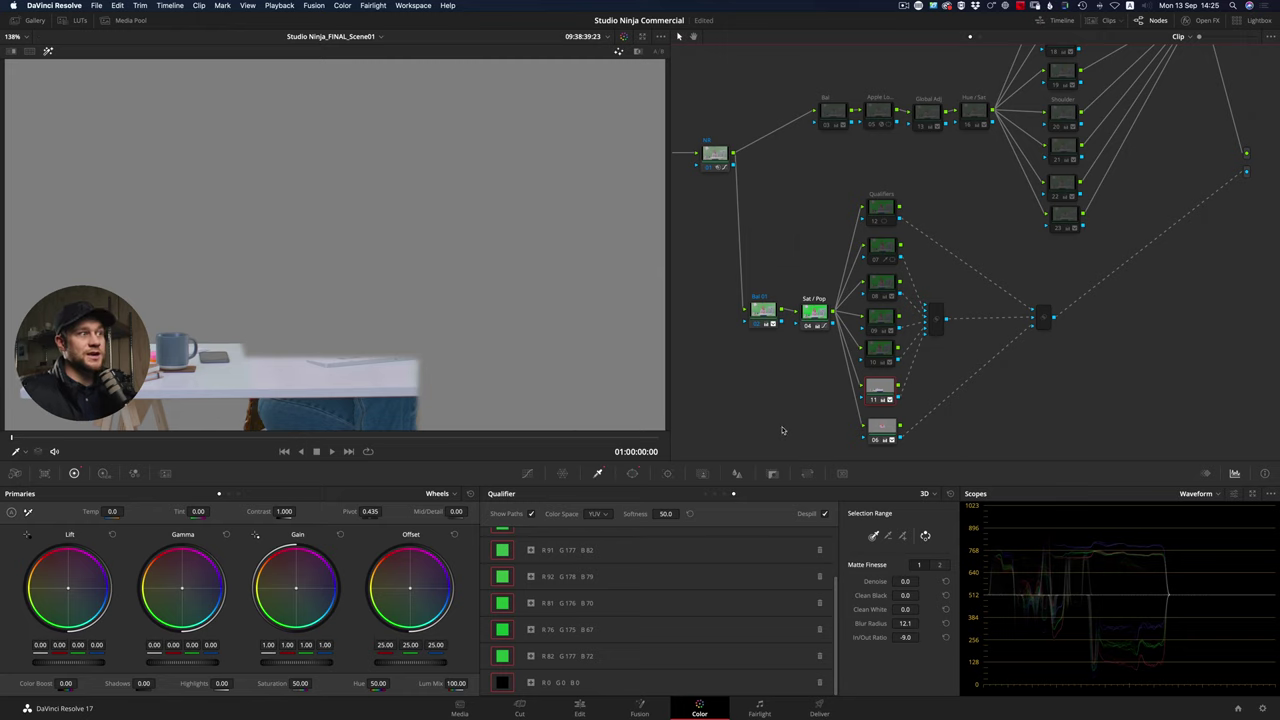
left_click(876, 352)
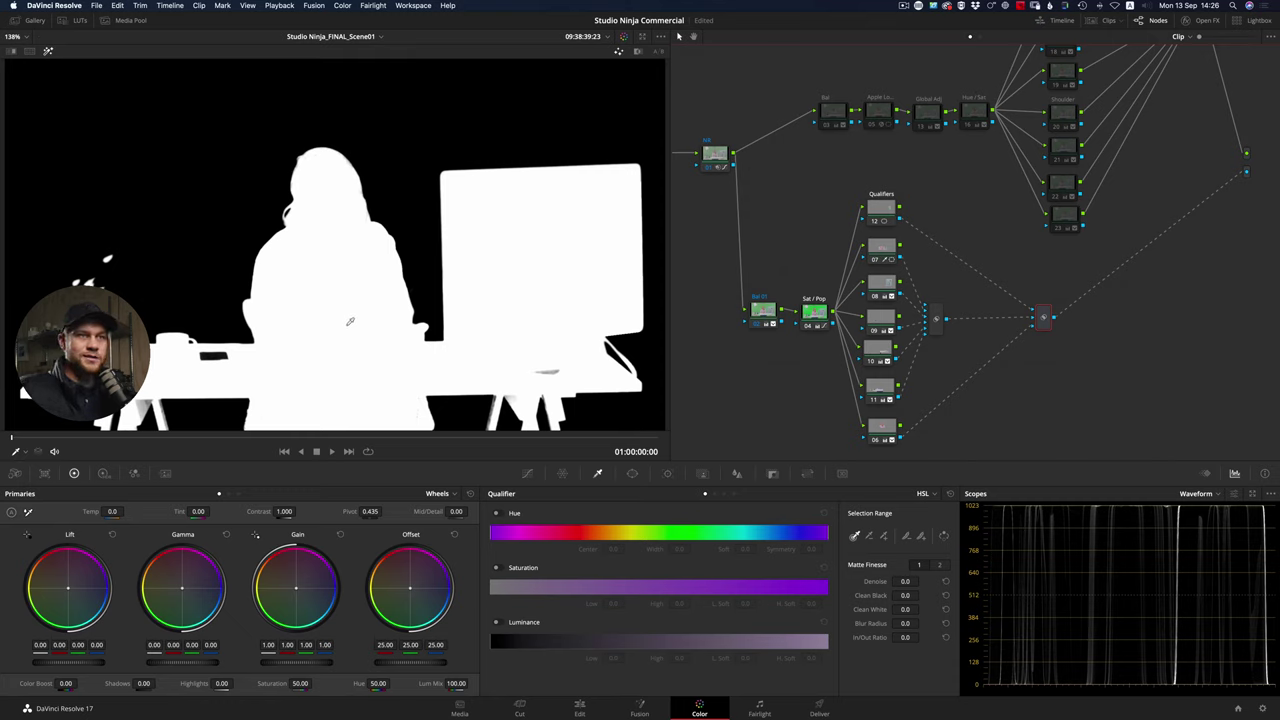
scroll(740, 351, "right", 3)
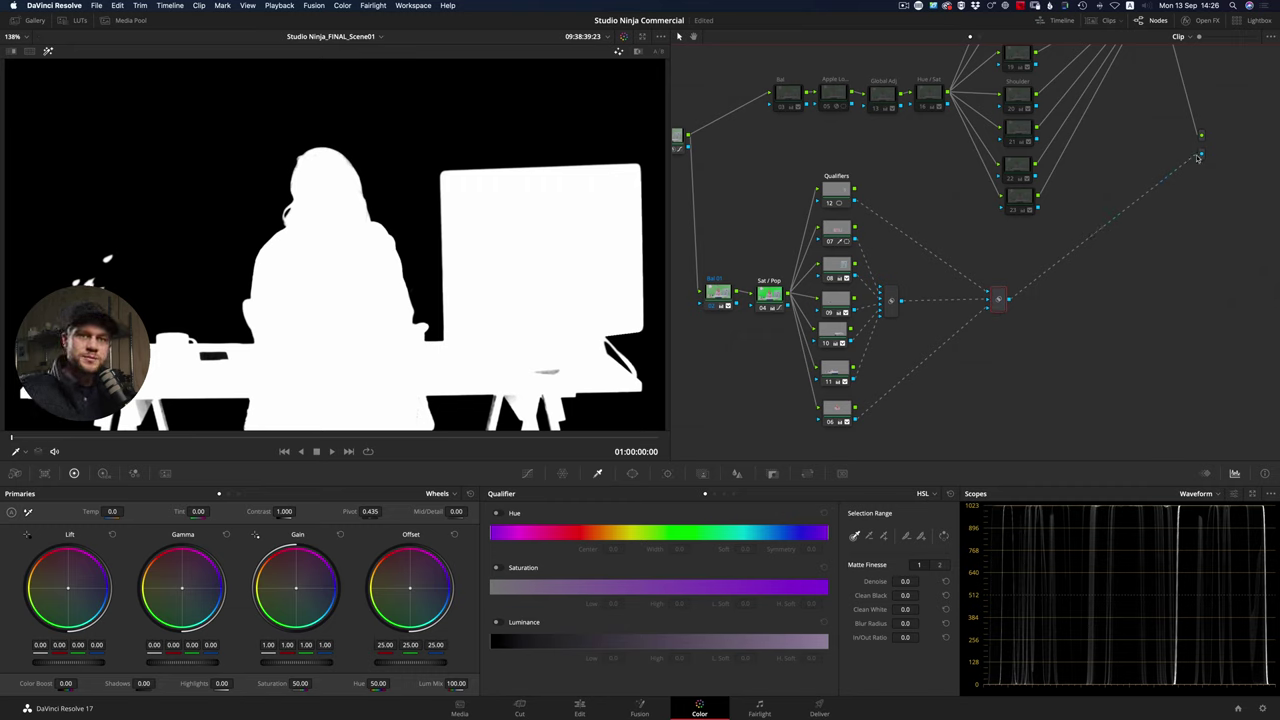
Add an alpha output fed by the Qualifiers combiner and turn off highlight to see the colour composite.
left_click(978, 282)
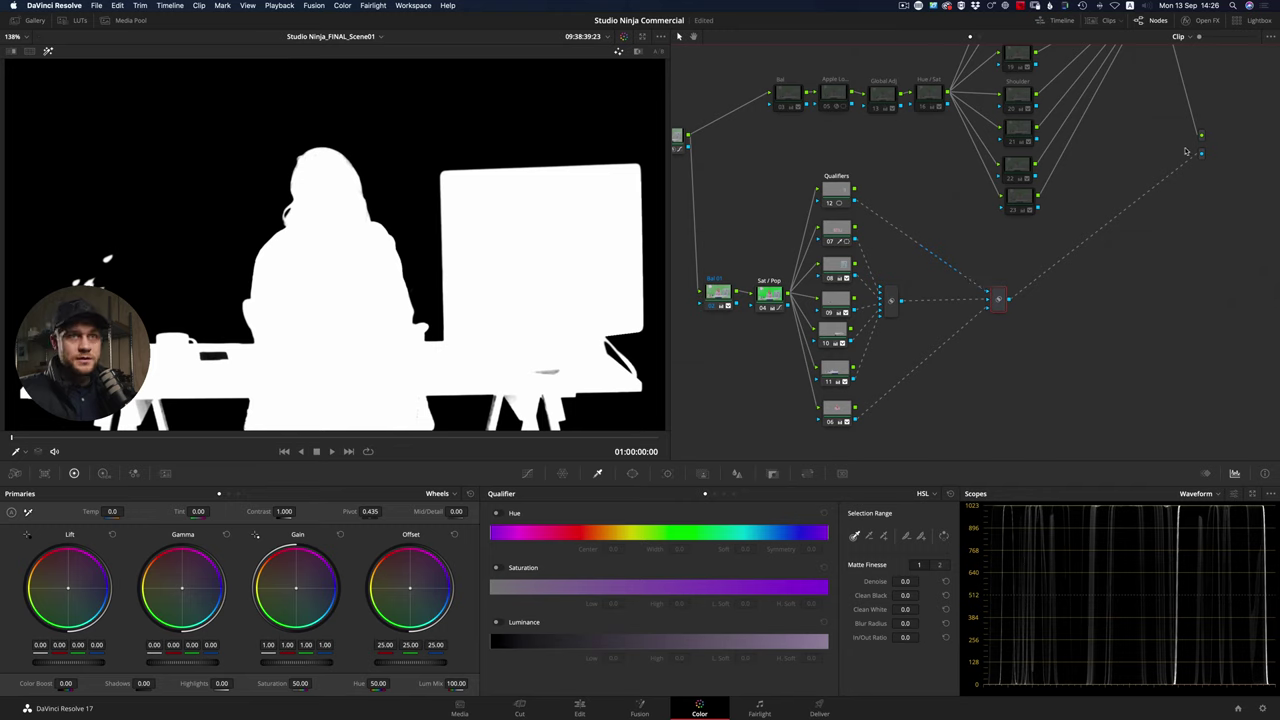
right_click(1156, 220)
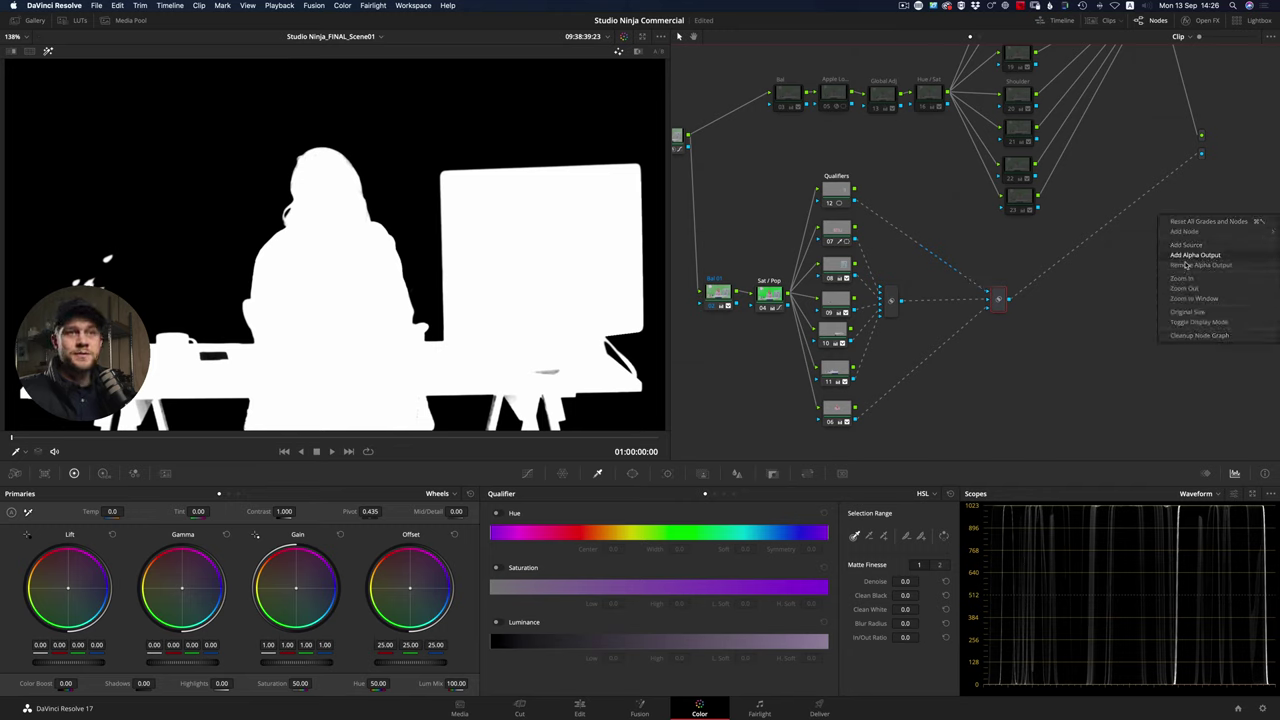
left_click(1195, 255)
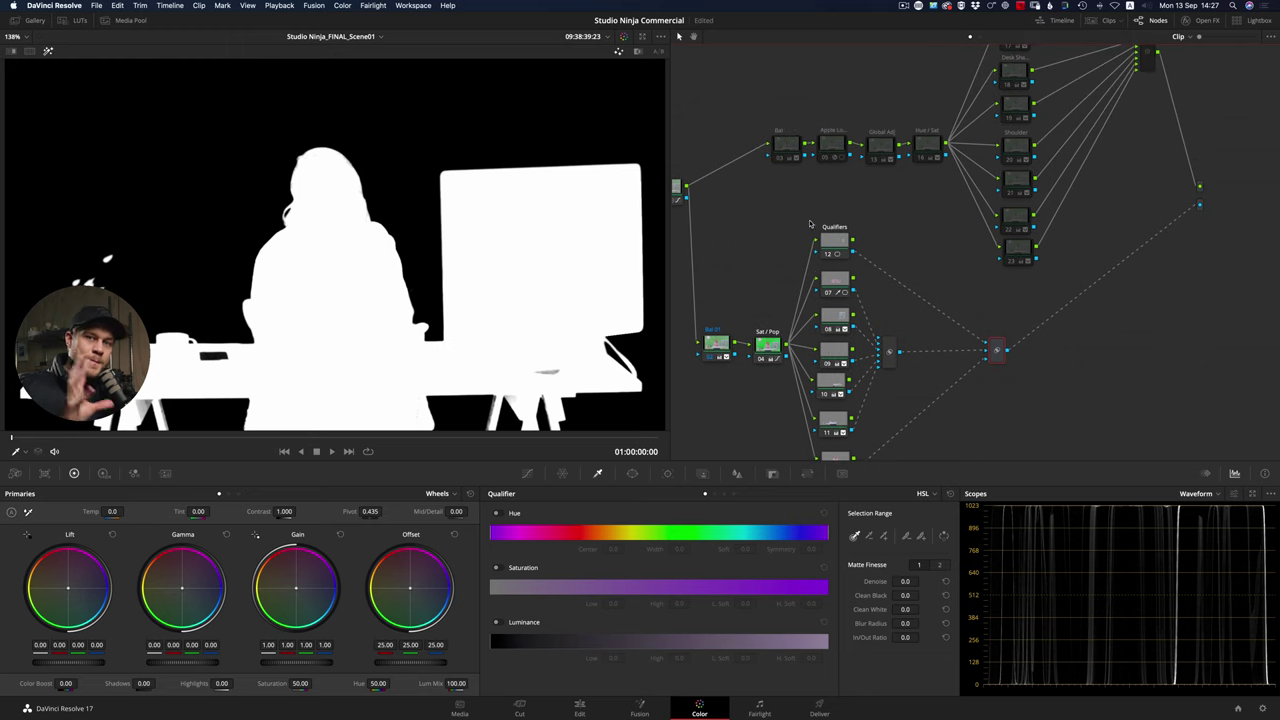
key("shift+h")
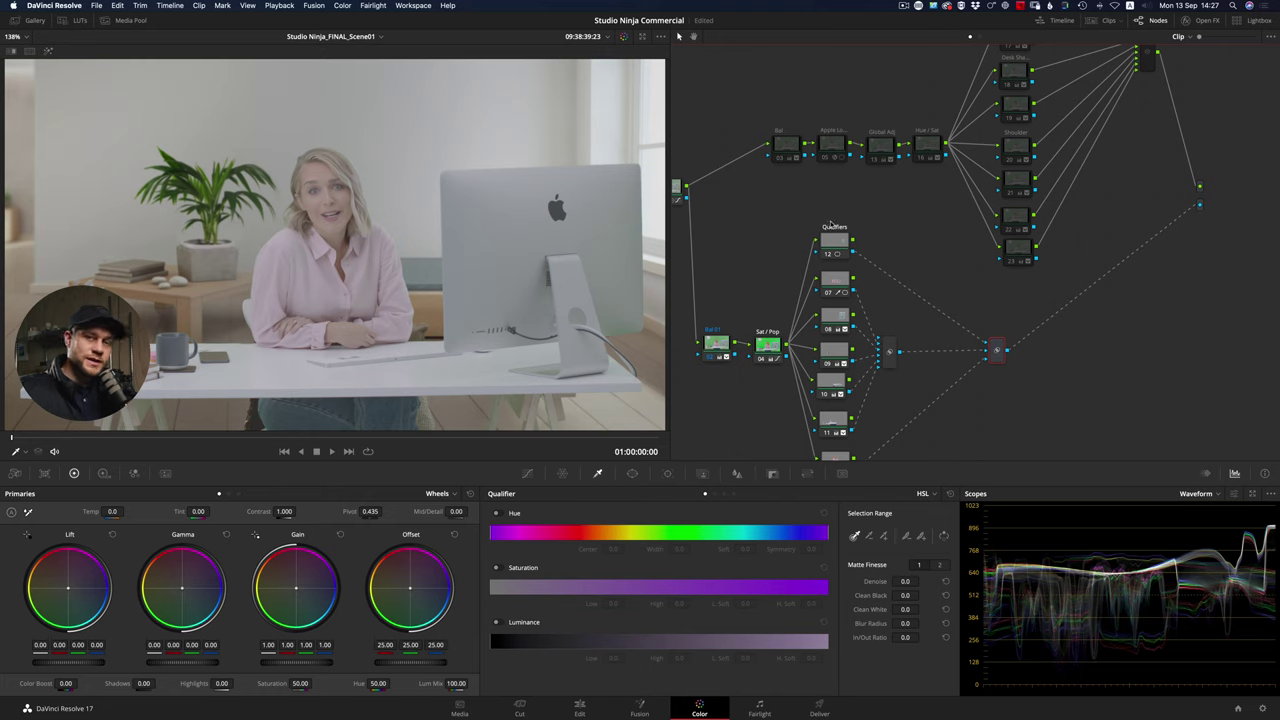
Enable the Bal 03, logo removal, Global Adj and Hue/Sat nodes.
left_click(782, 147)
key("ctrl+d")
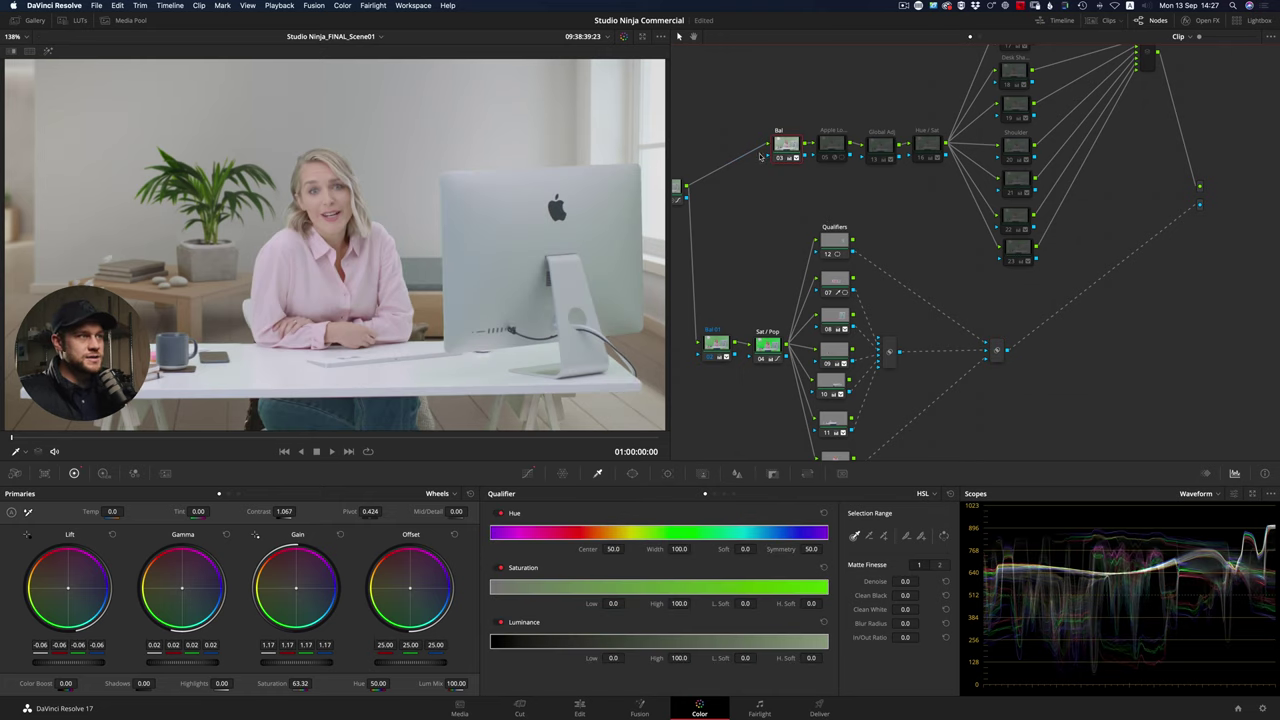
left_click(823, 149)
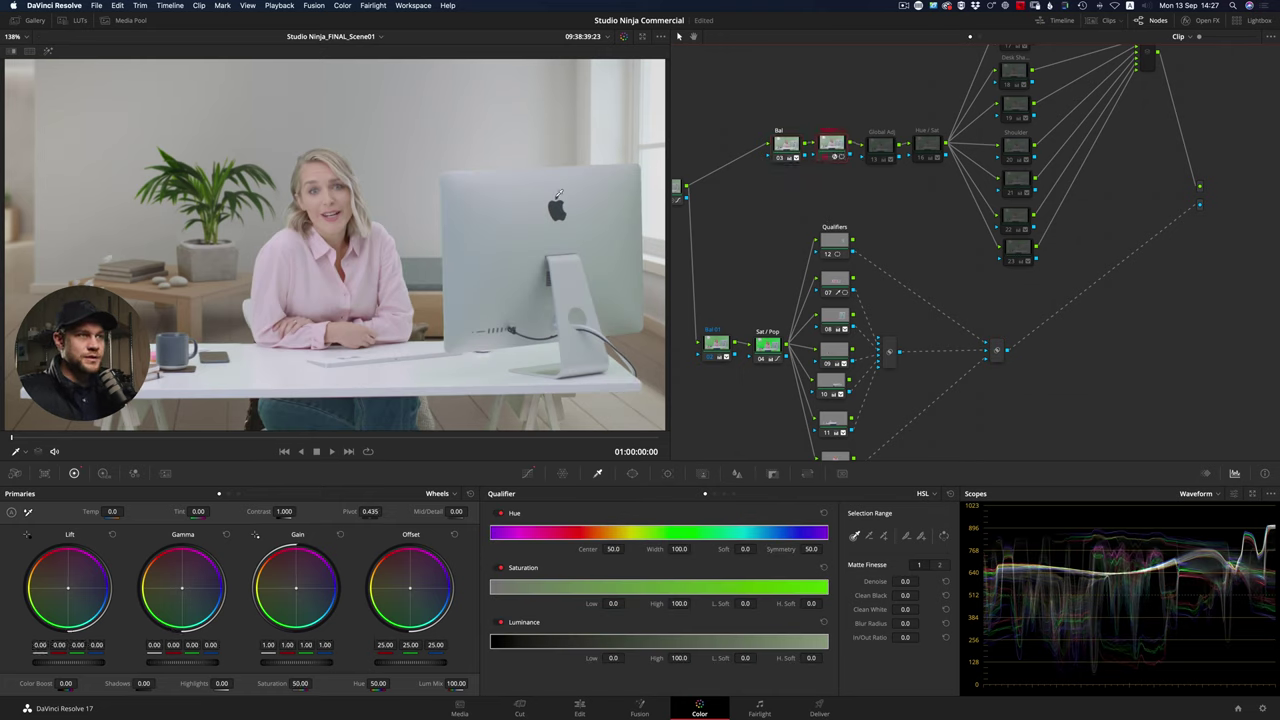
key("ctrl+d")
left_click(880, 150)
key("ctrl+d")
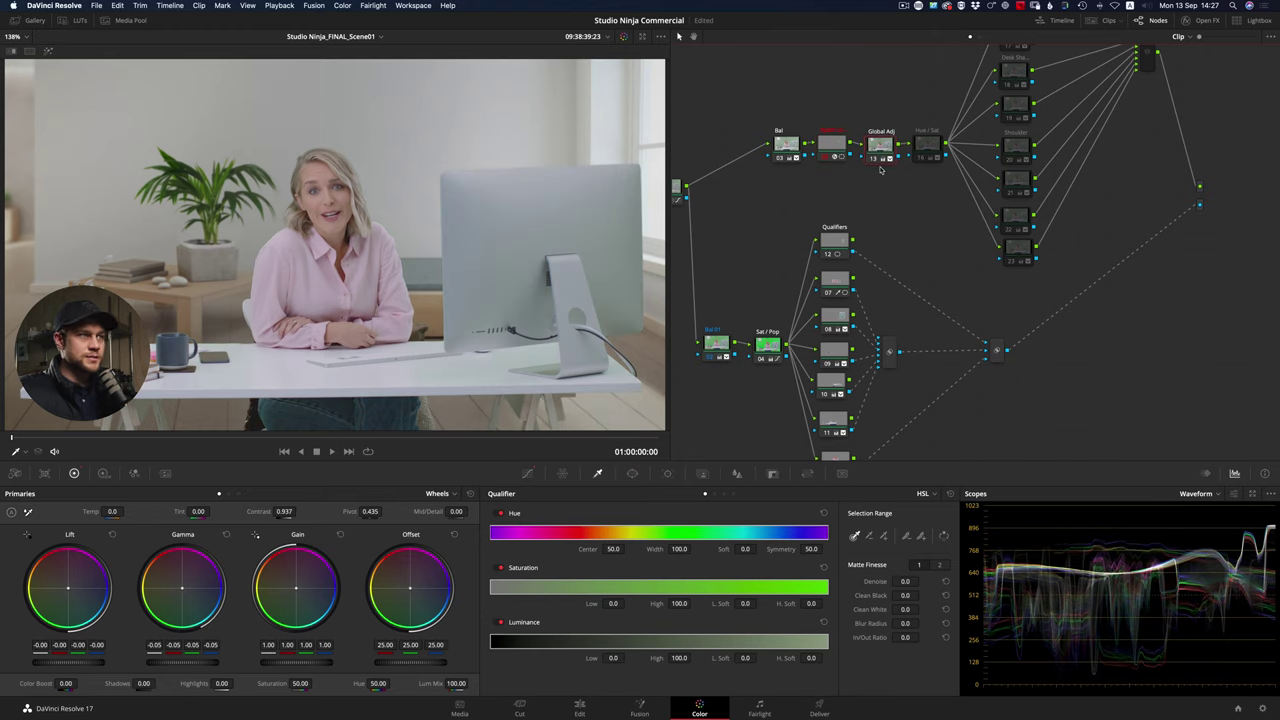
left_click(926, 150)
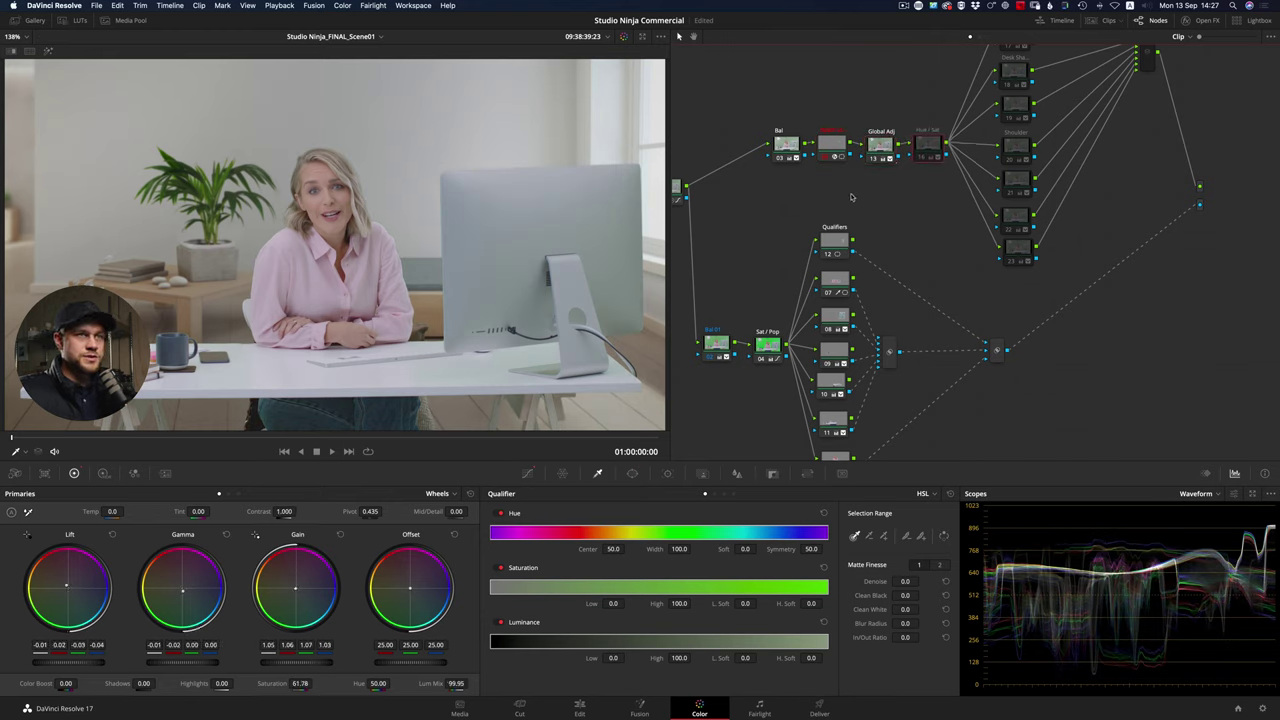
key("ctrl+d")
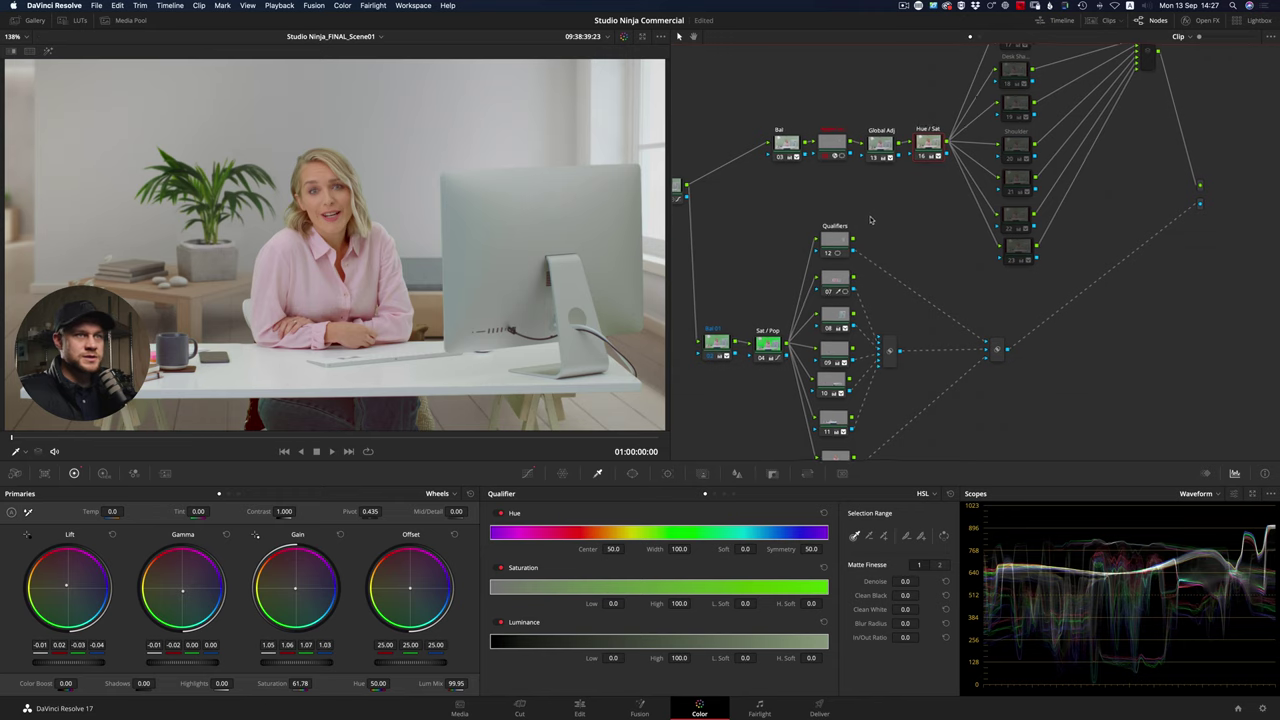
scroll(774, 345, "up", 4)
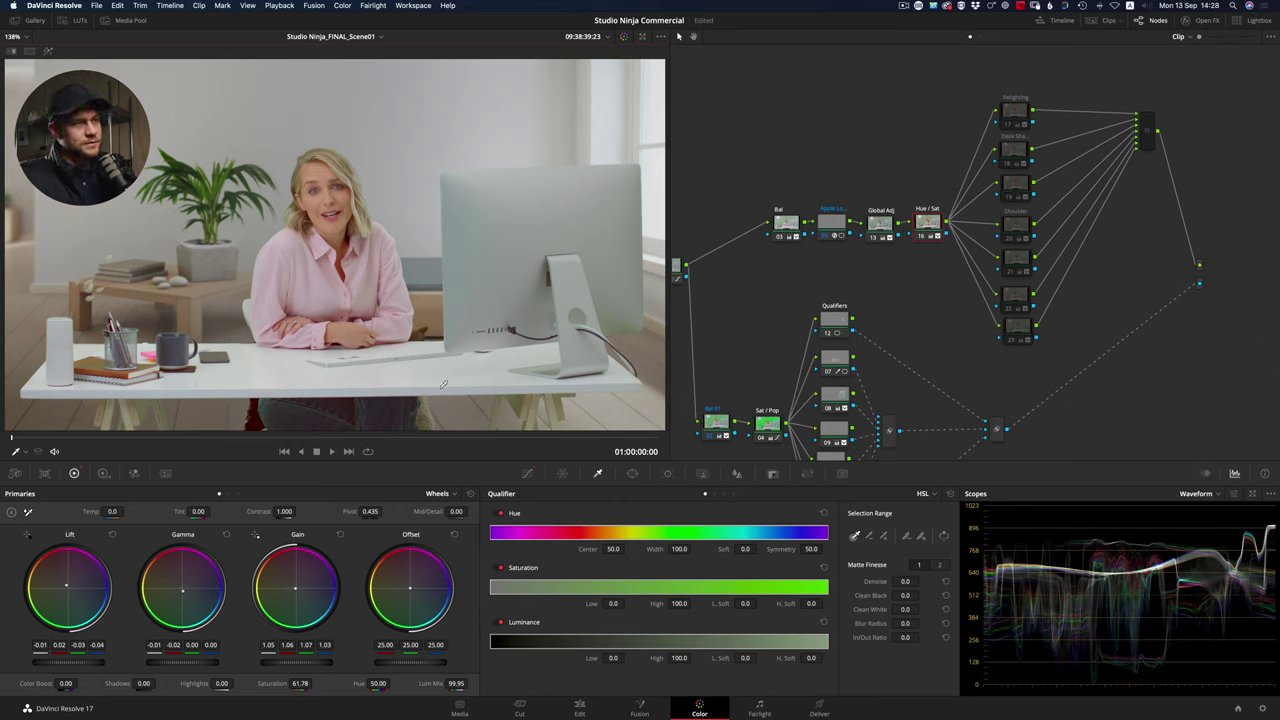
Toggle relighting nodes 17–23 on and off to compare the relit presenter.
left_click(1017, 336)
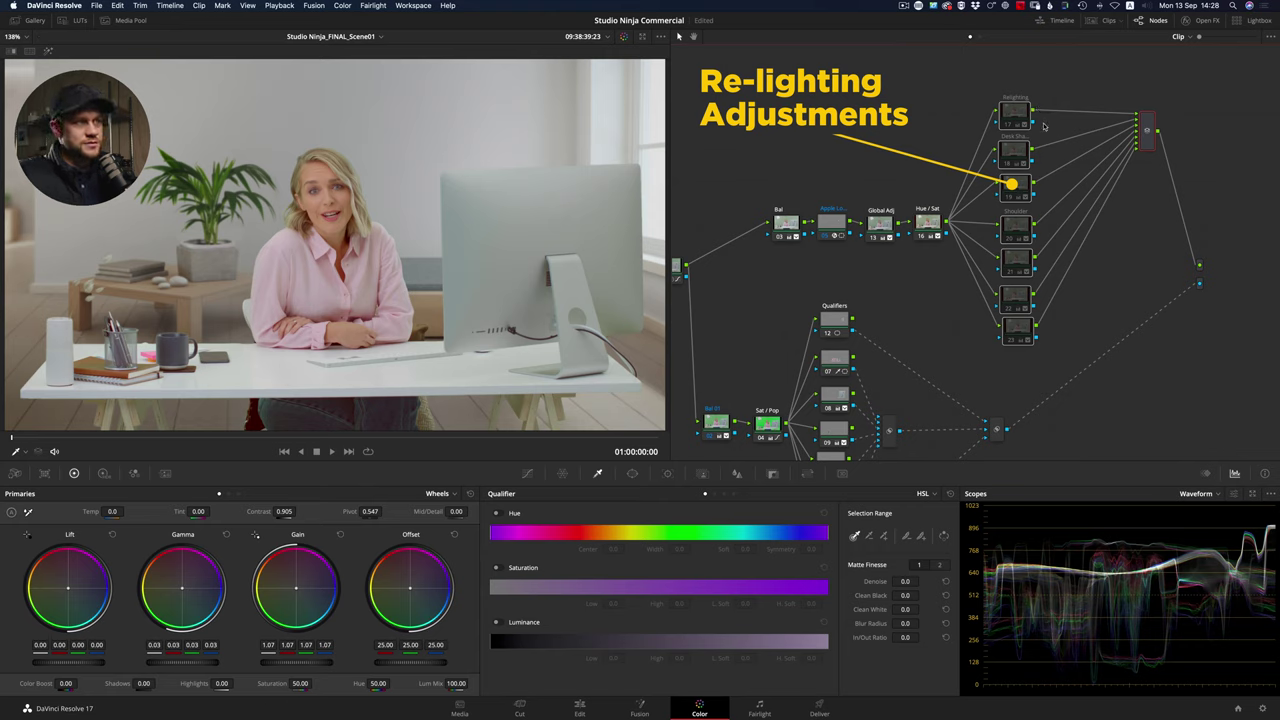
key("ctrl+d")
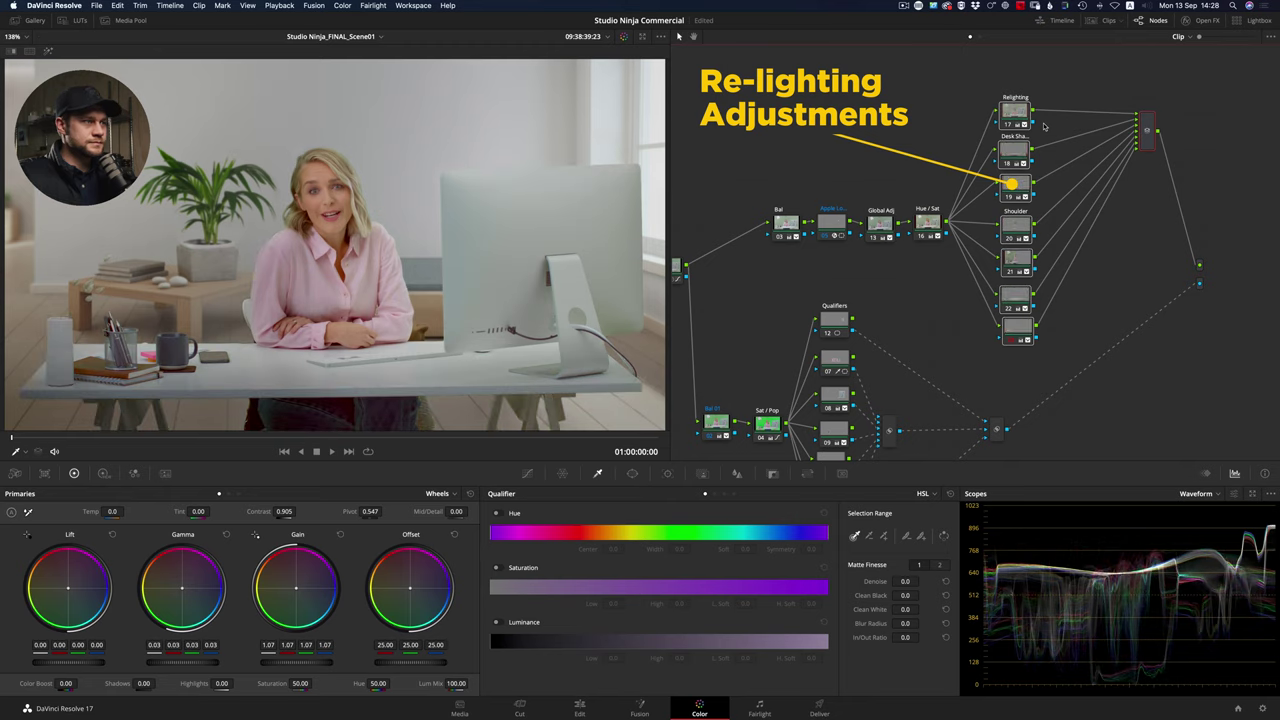
key("ctrl+d")
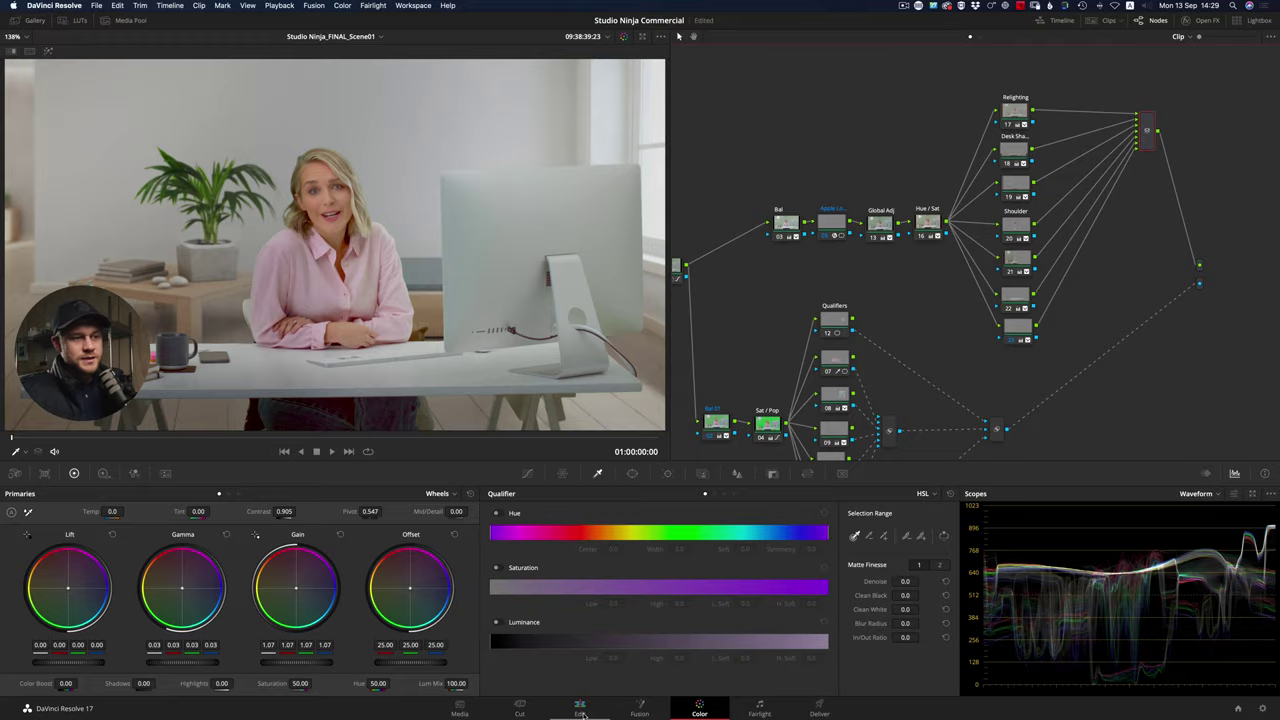
Turn on the adjustment layer's track V5 and open the Color page.
left_click(579, 708)
left_click(36, 469)
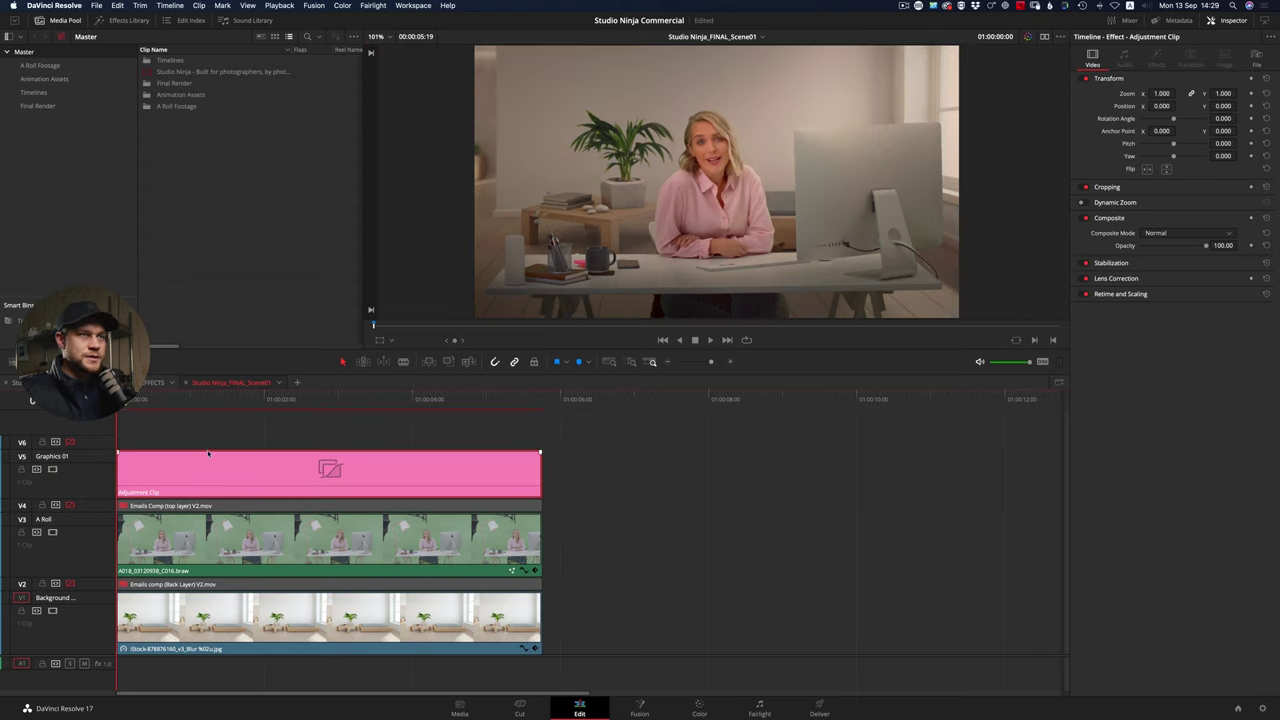
left_click(699, 708)
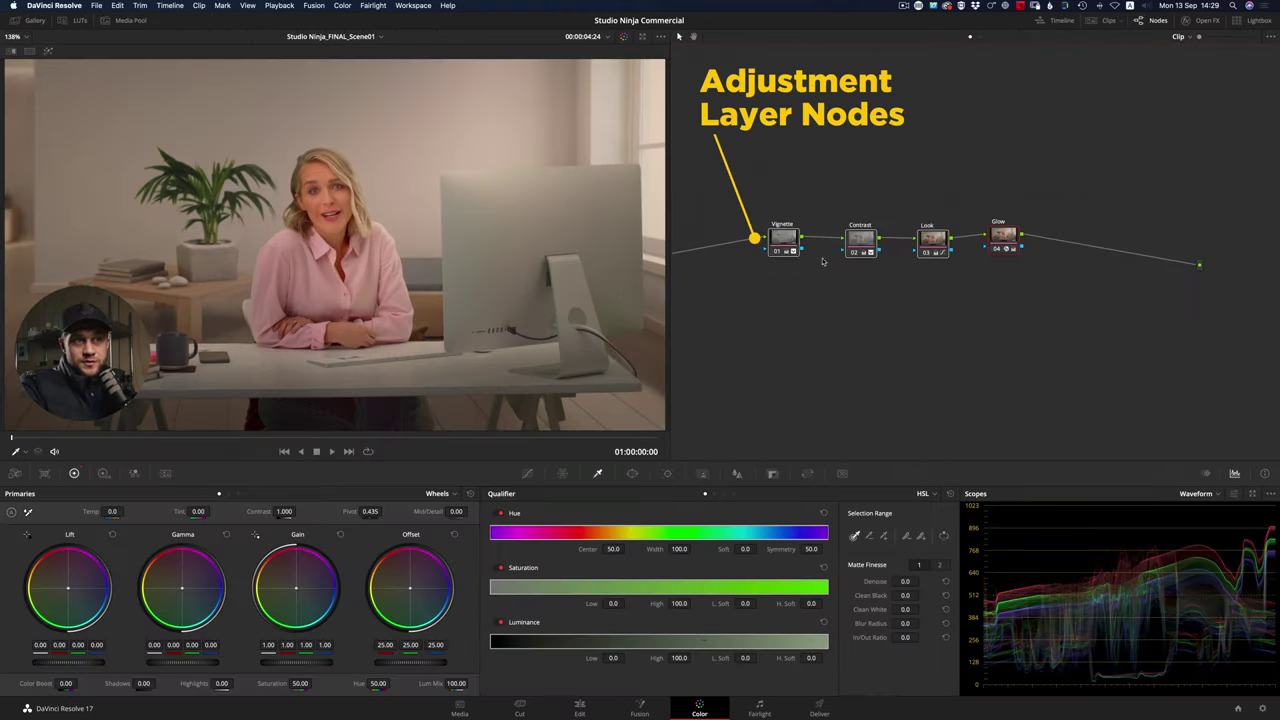
Bypass all grade nodes, then re-enable the Vignette and Look nodes, checking Contrast.
key("alt+super+d")
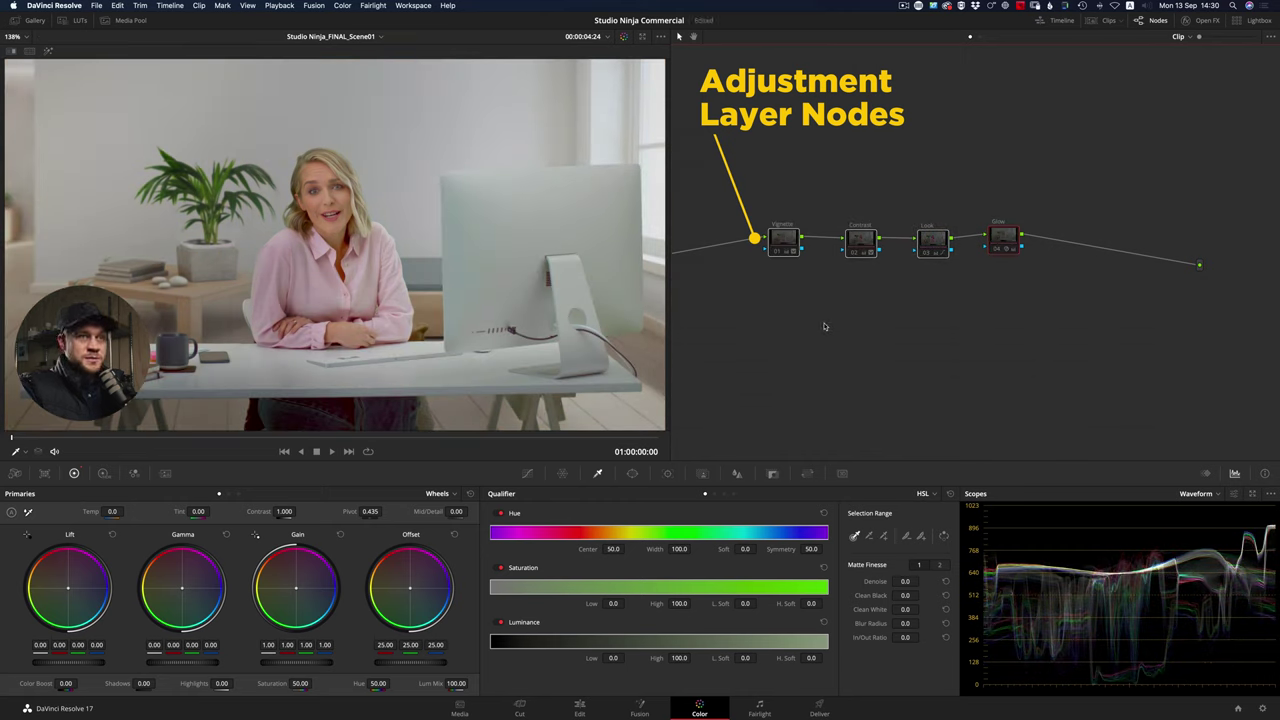
key("shift+semicolon")
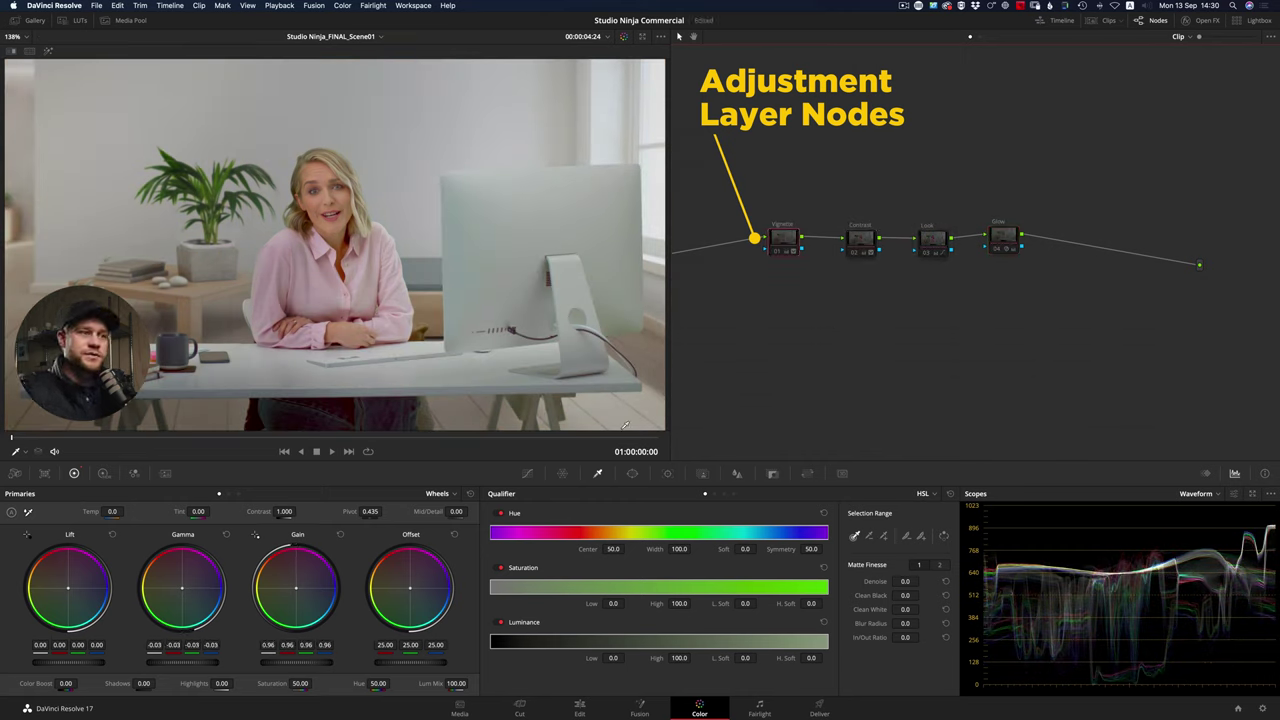
key("super+d")
left_click(632, 473)
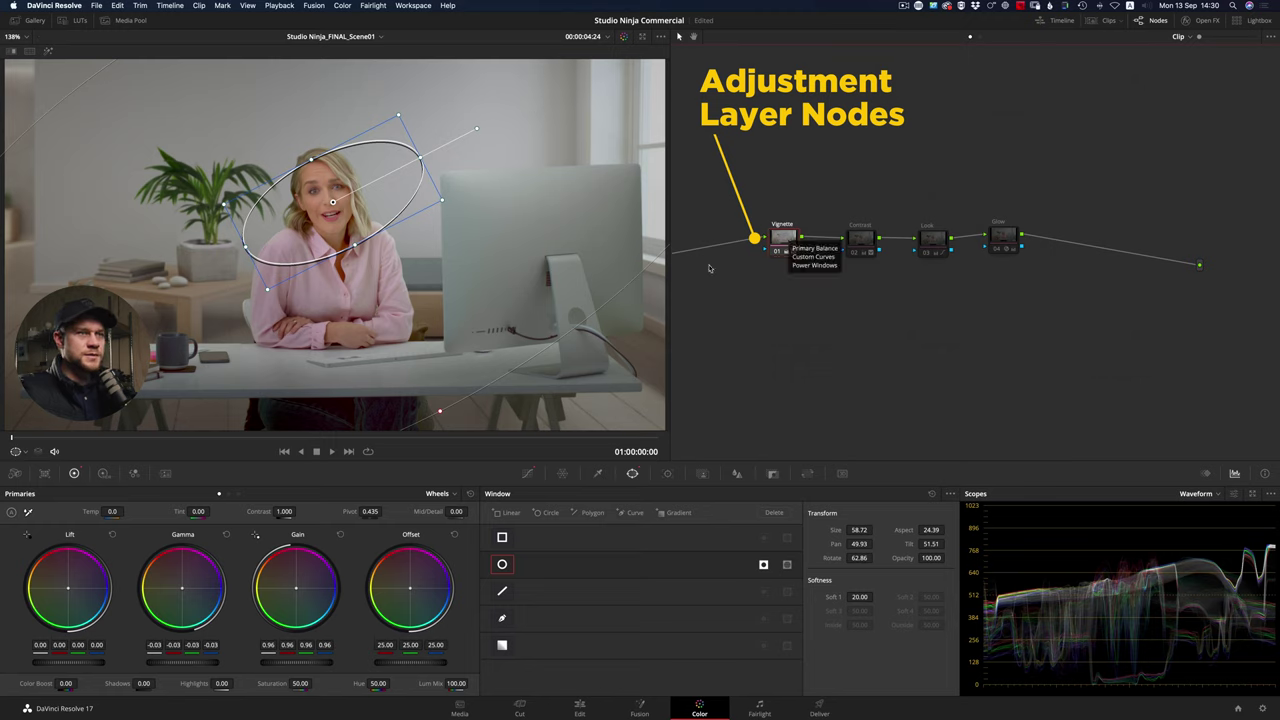
left_click(860, 238)
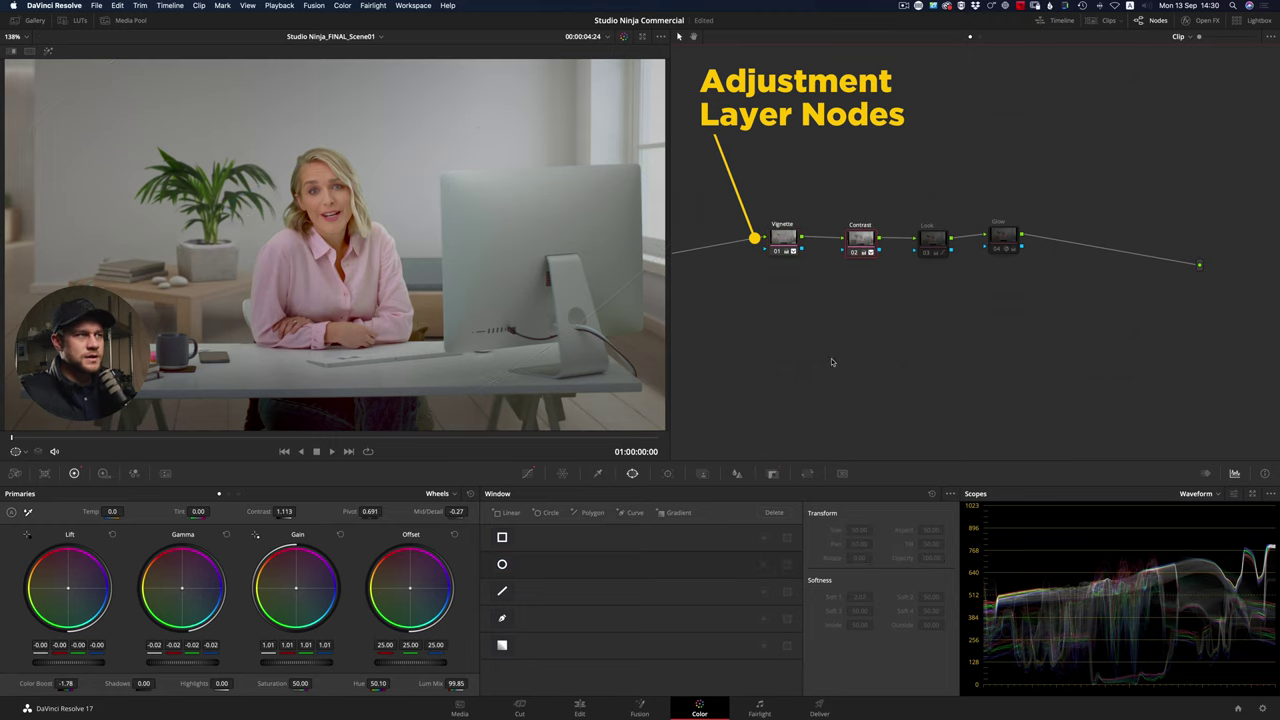
left_click(933, 246)
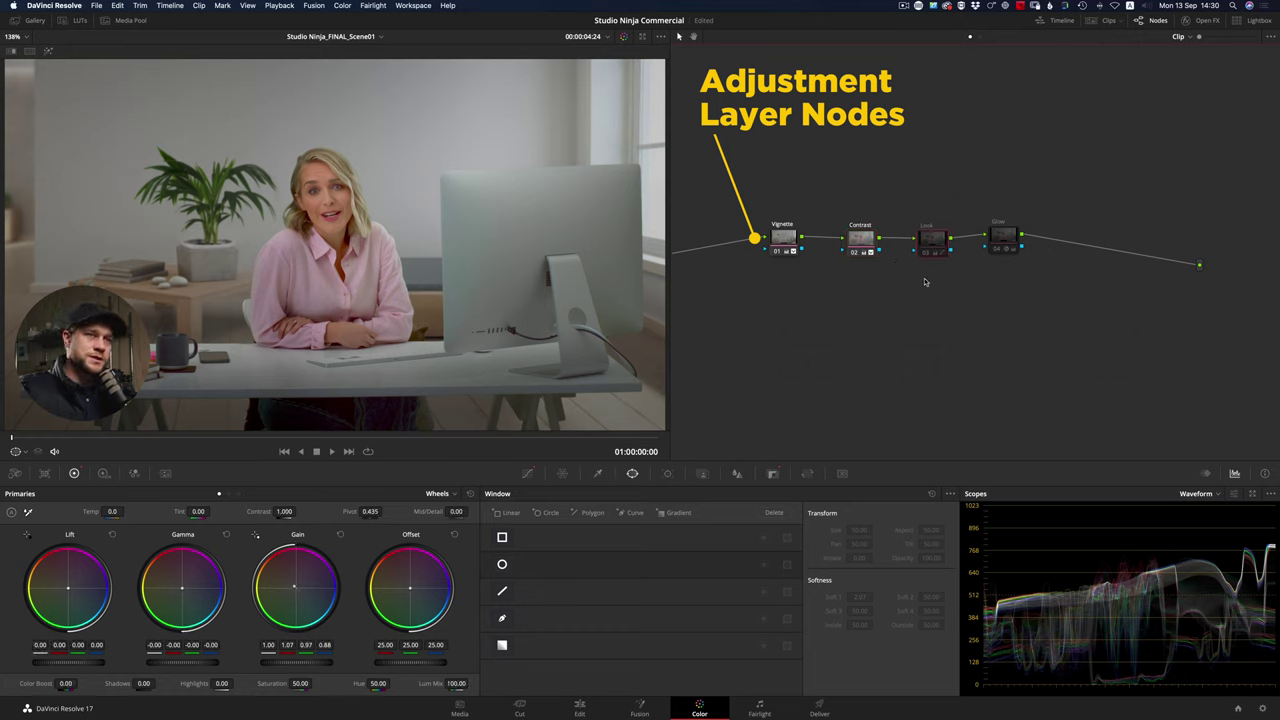
key("super+d")
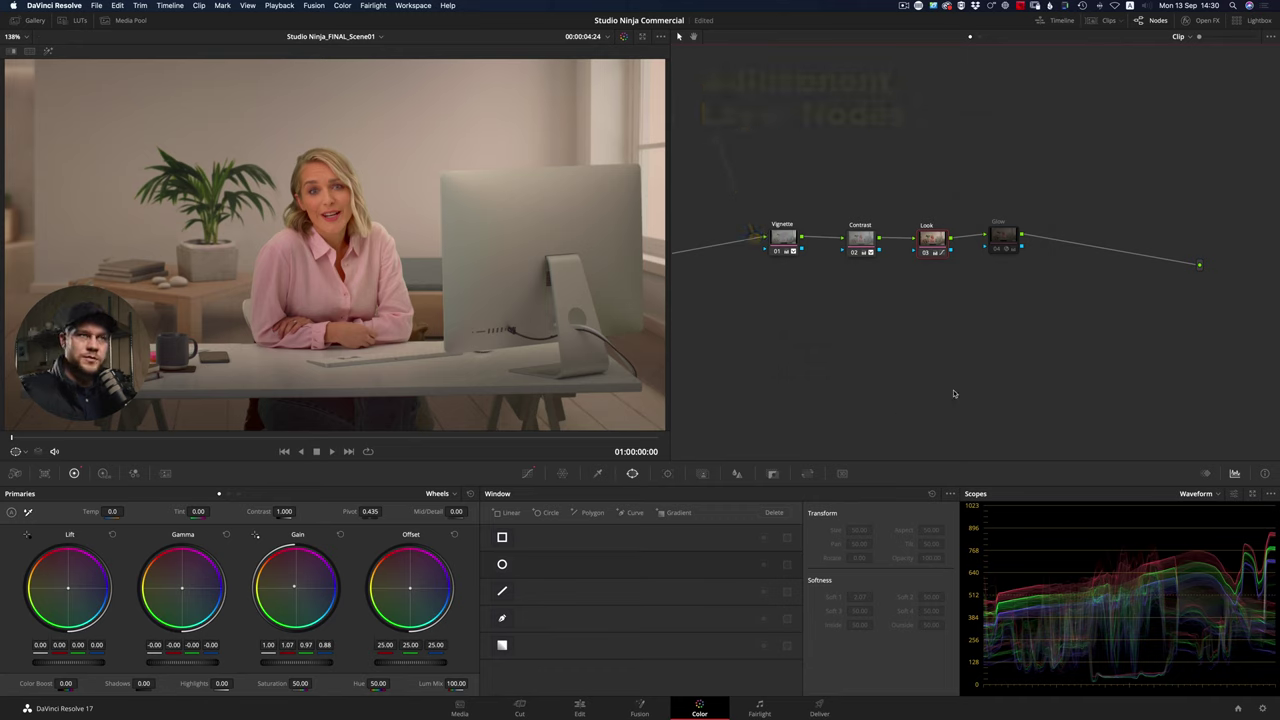
Toggle the Glow node on and off to compare, and show the Timeline node graph.
left_click_drag(1006, 251, 1015, 244)
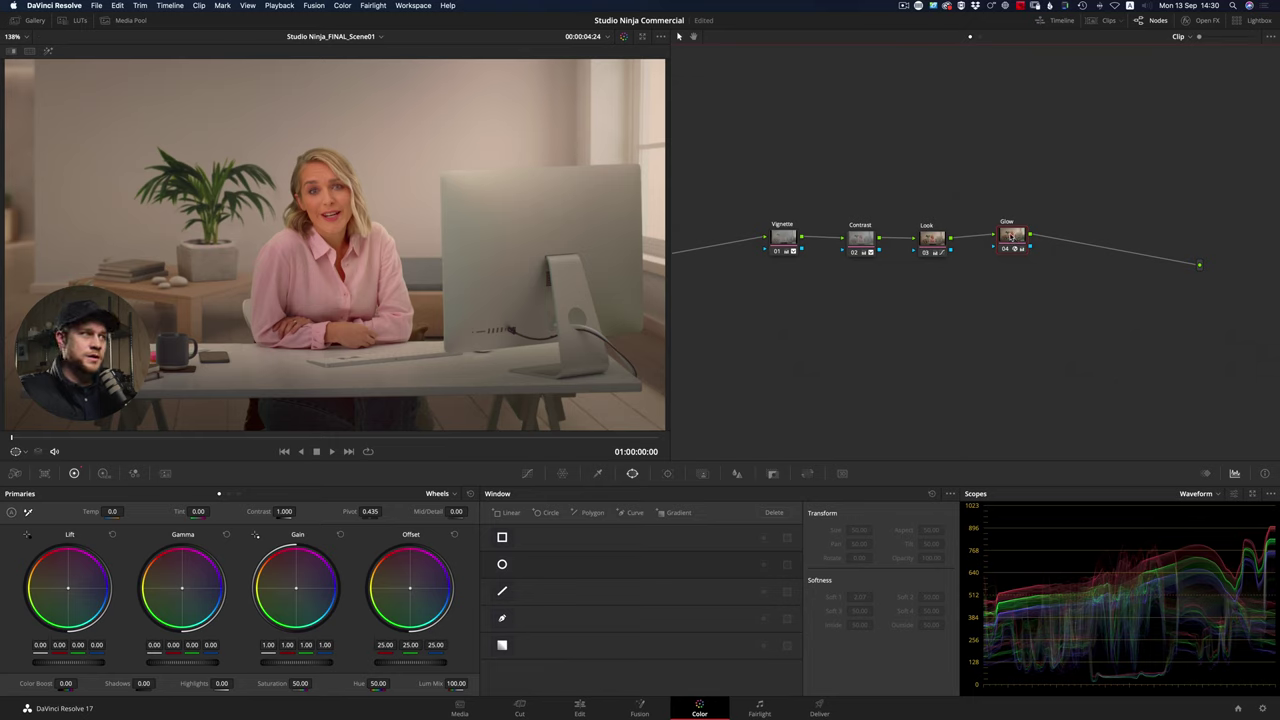
key("super+d")
key("super+d")
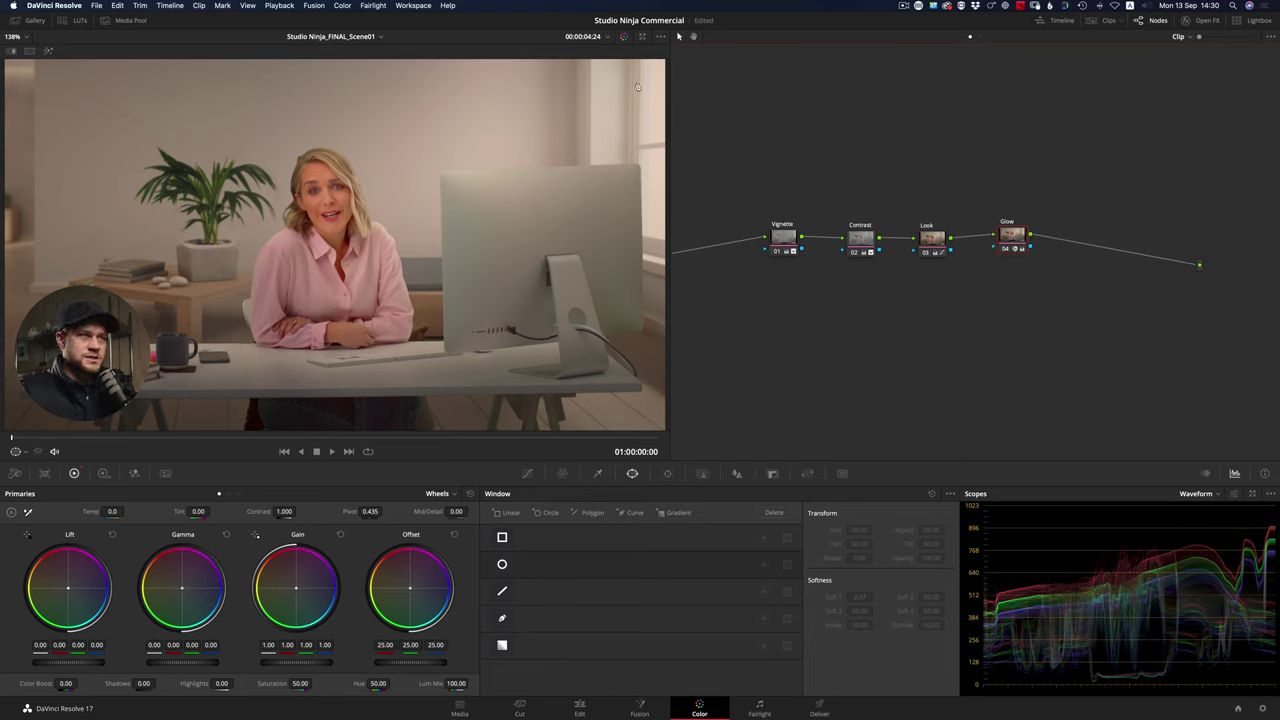
key("super+d")
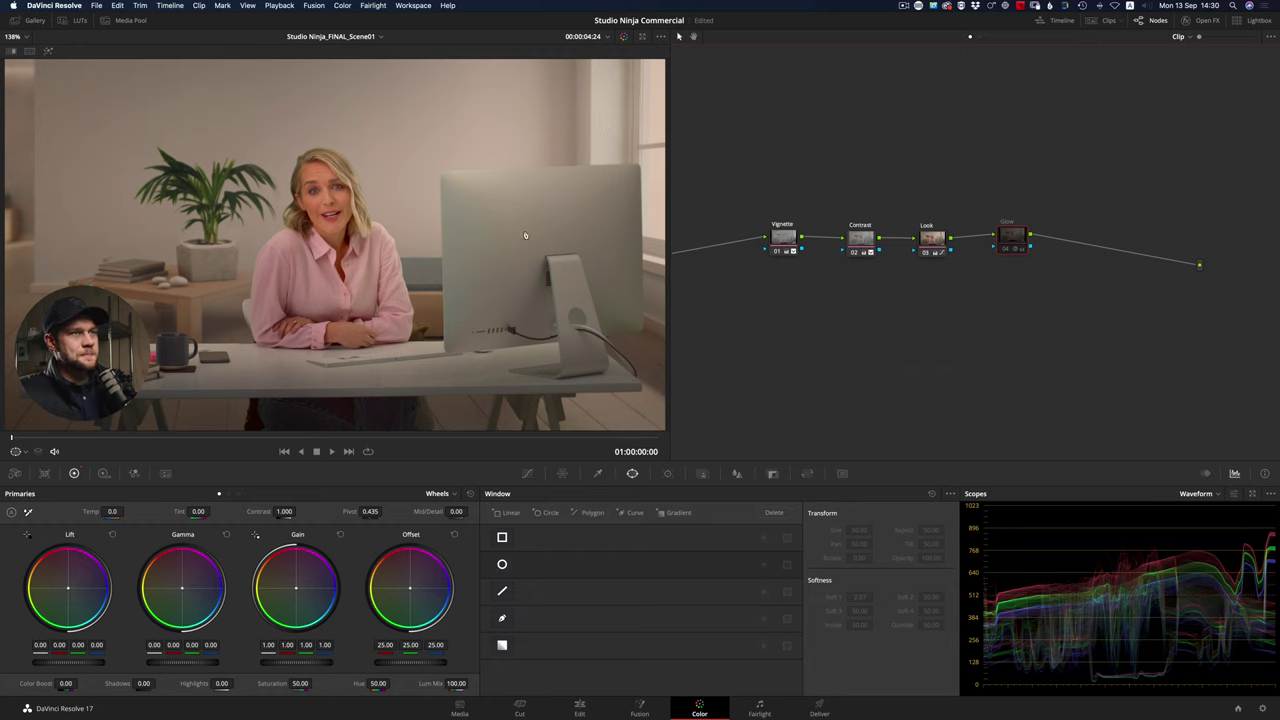
key("super+d")
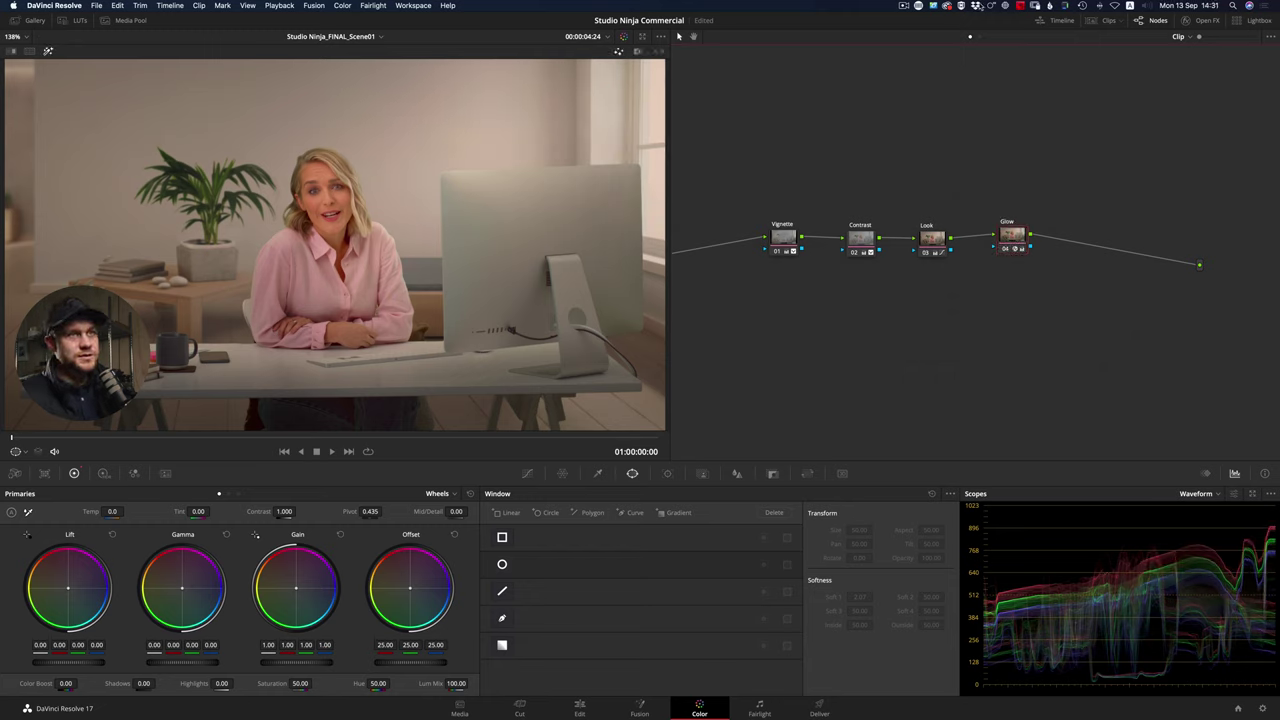
left_click(979, 38)
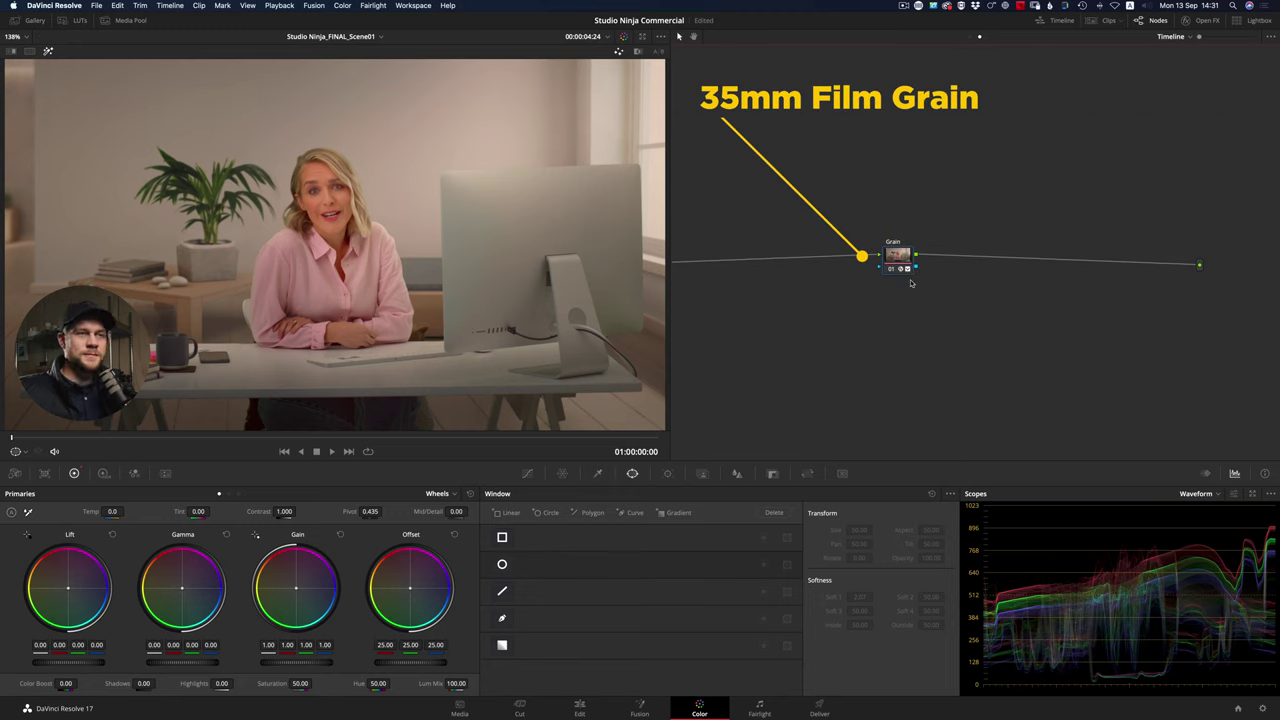
Check the Clip/Timeline node dropdown and zoom the viewer in to inspect the film grain.
left_click(1178, 36)
left_click(1167, 63)
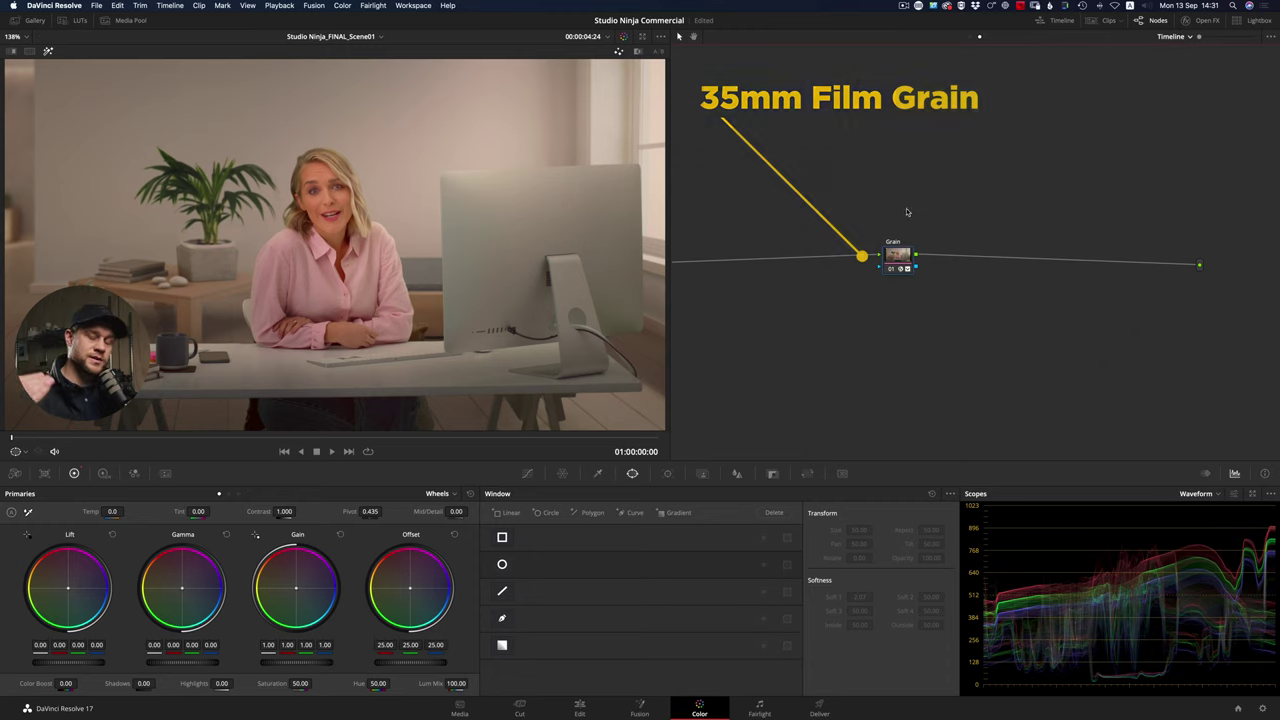
scroll(357, 193, "up", 10)
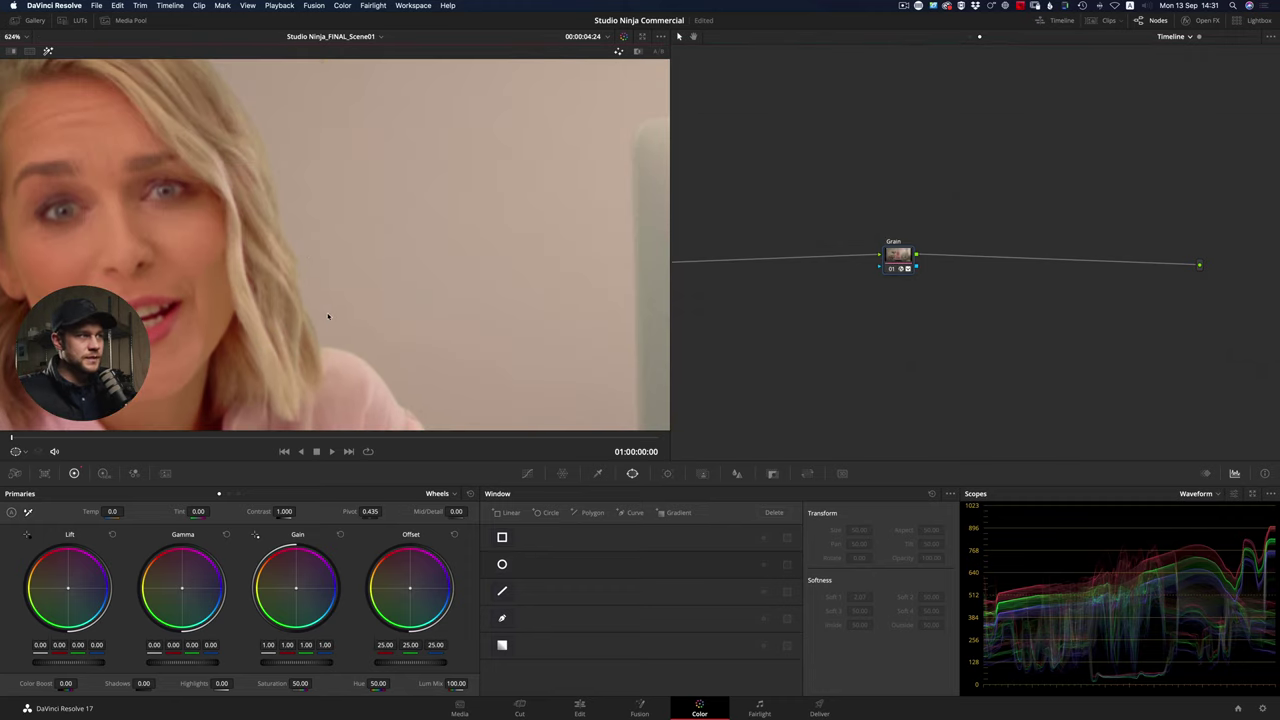
scroll(370, 278, "up", 5)
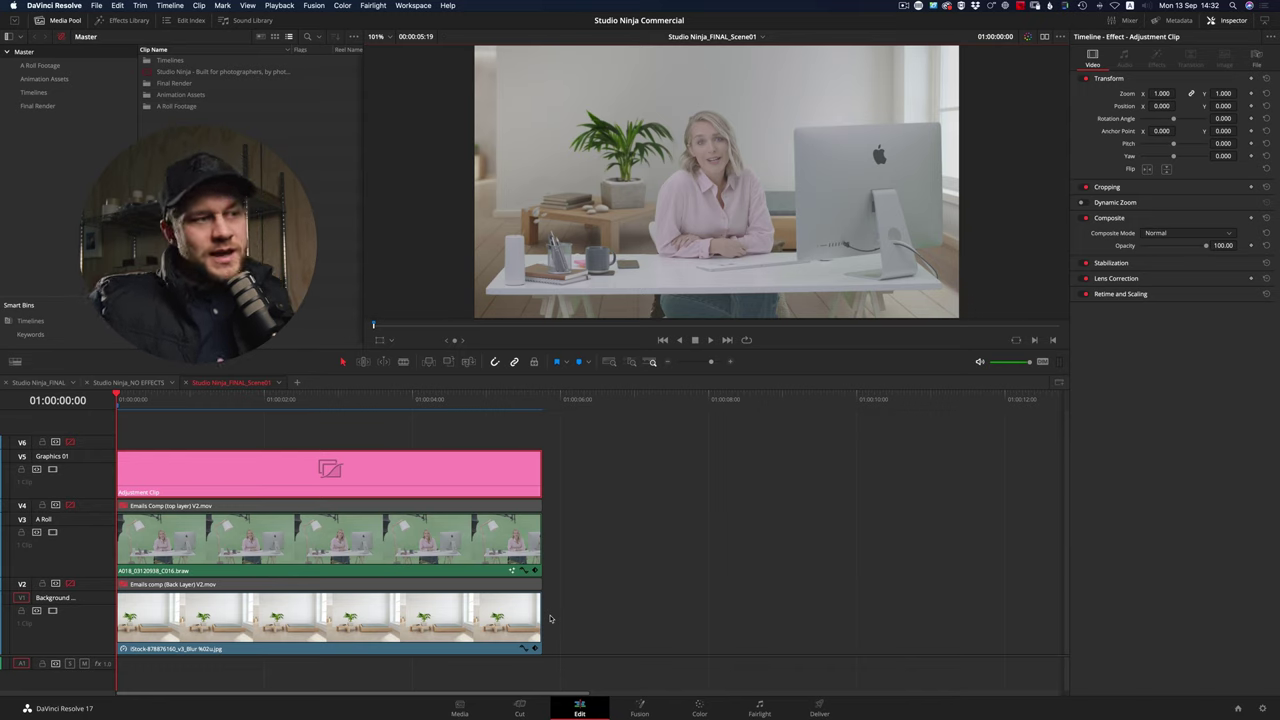
Select the background, presenter and adjustment clips on V2, V3 and V5, then open Color with Shift+6.
left_click(433, 618)
left_click(328, 517)
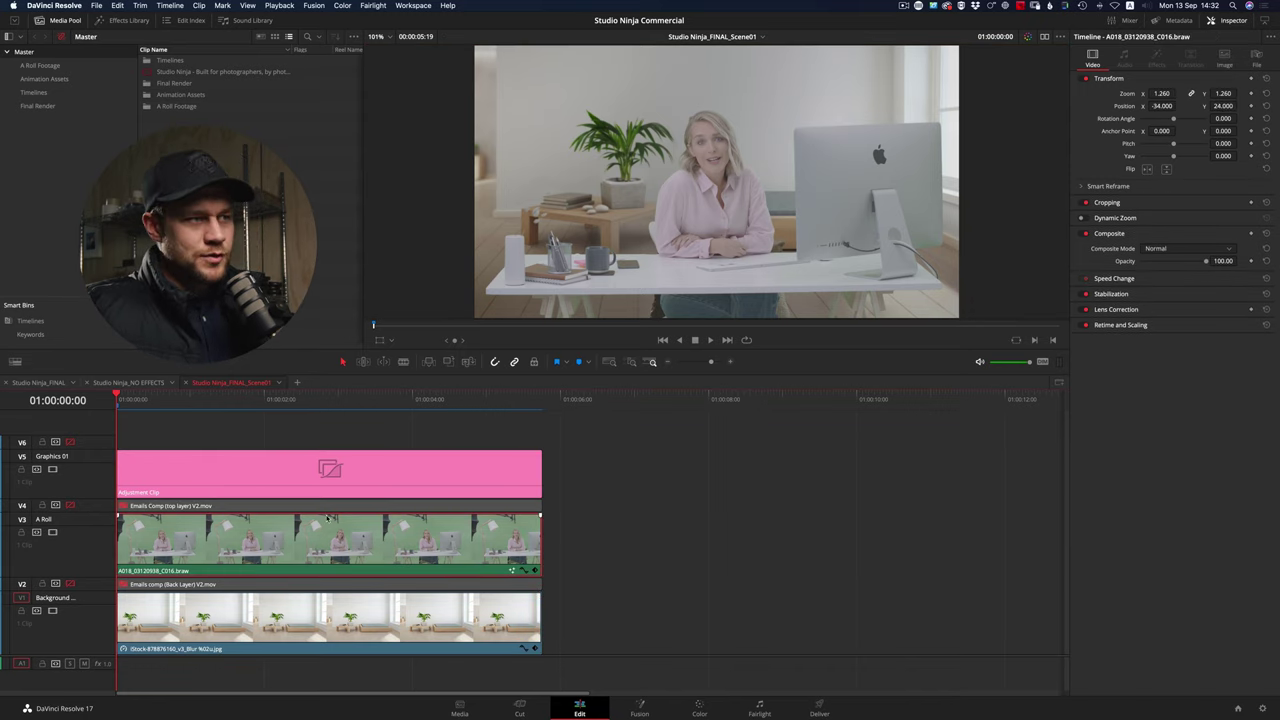
left_click(305, 466)
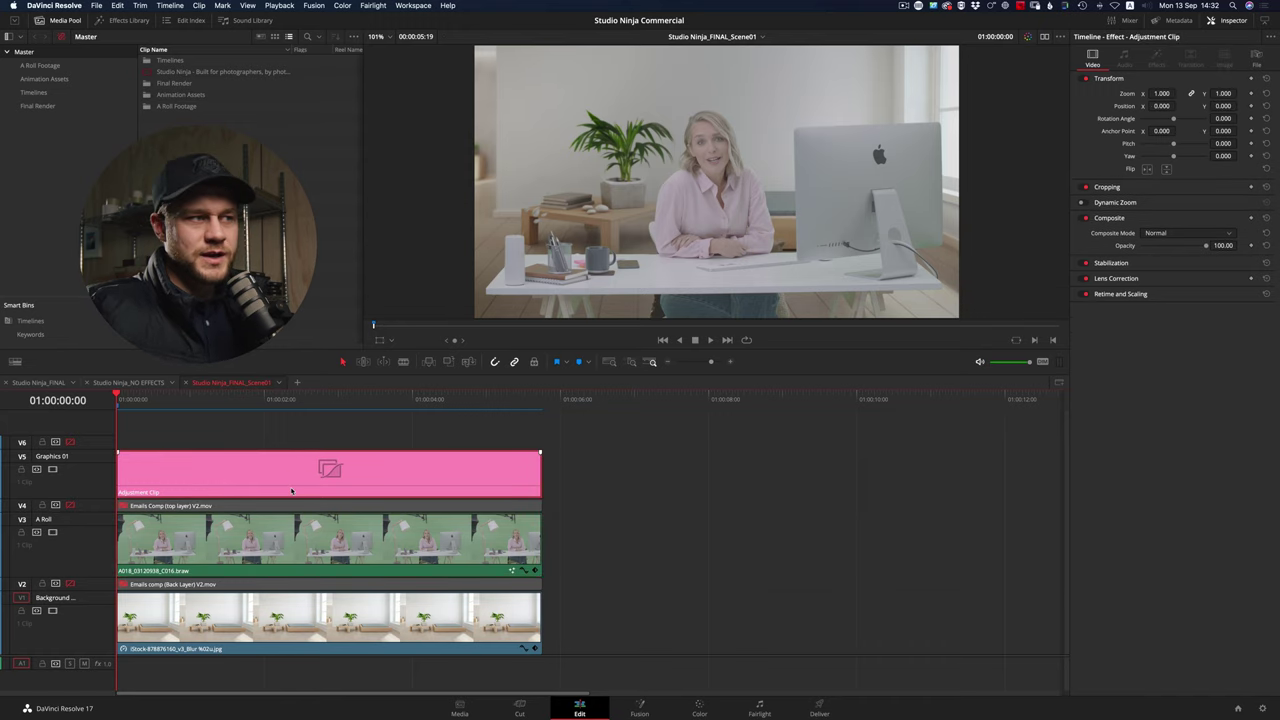
key("shift+6")
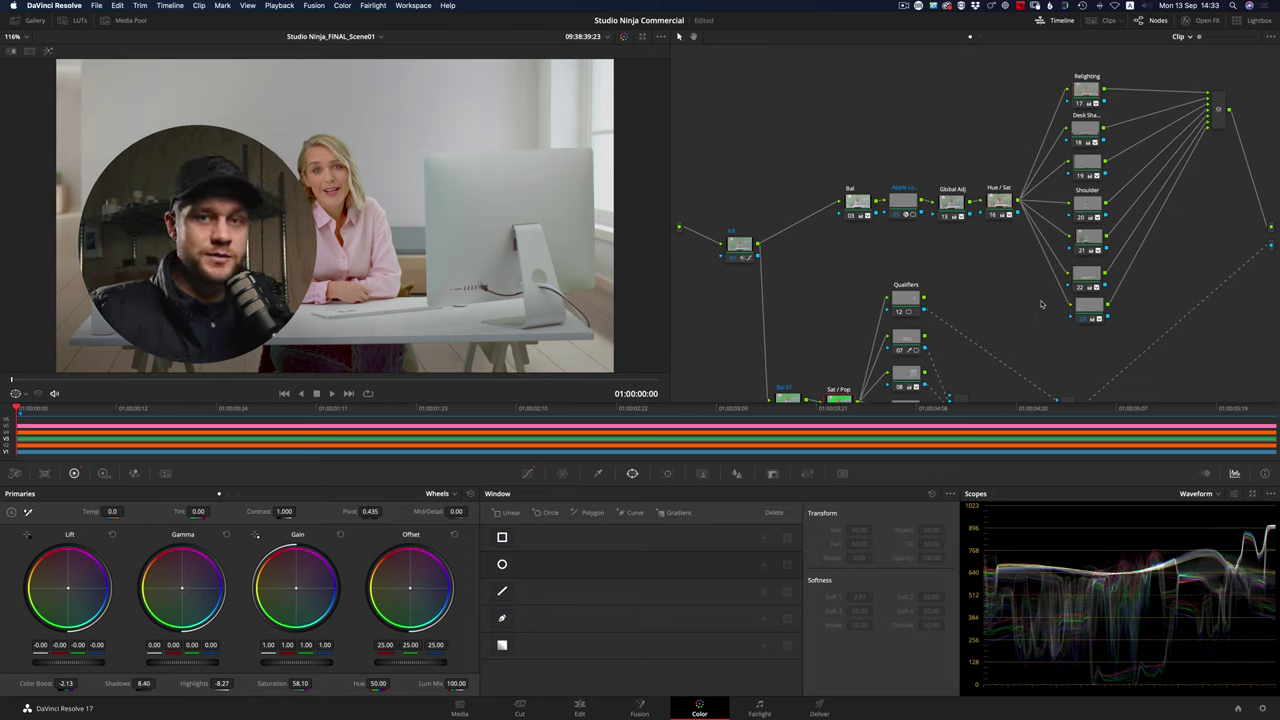
Select node 18 to show its soft circle window over the desk (size 25.53, softness 1.95).
scroll(838, 308, "down", 5)
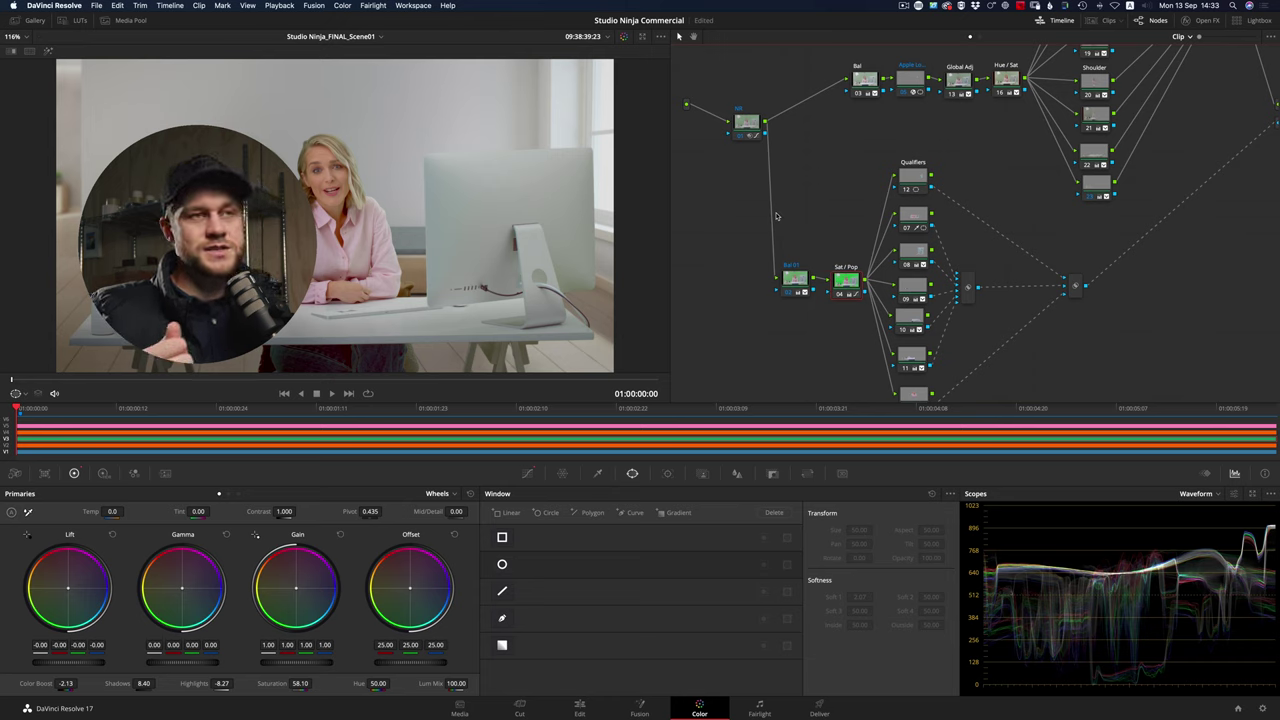
scroll(1113, 221, "right", 3)
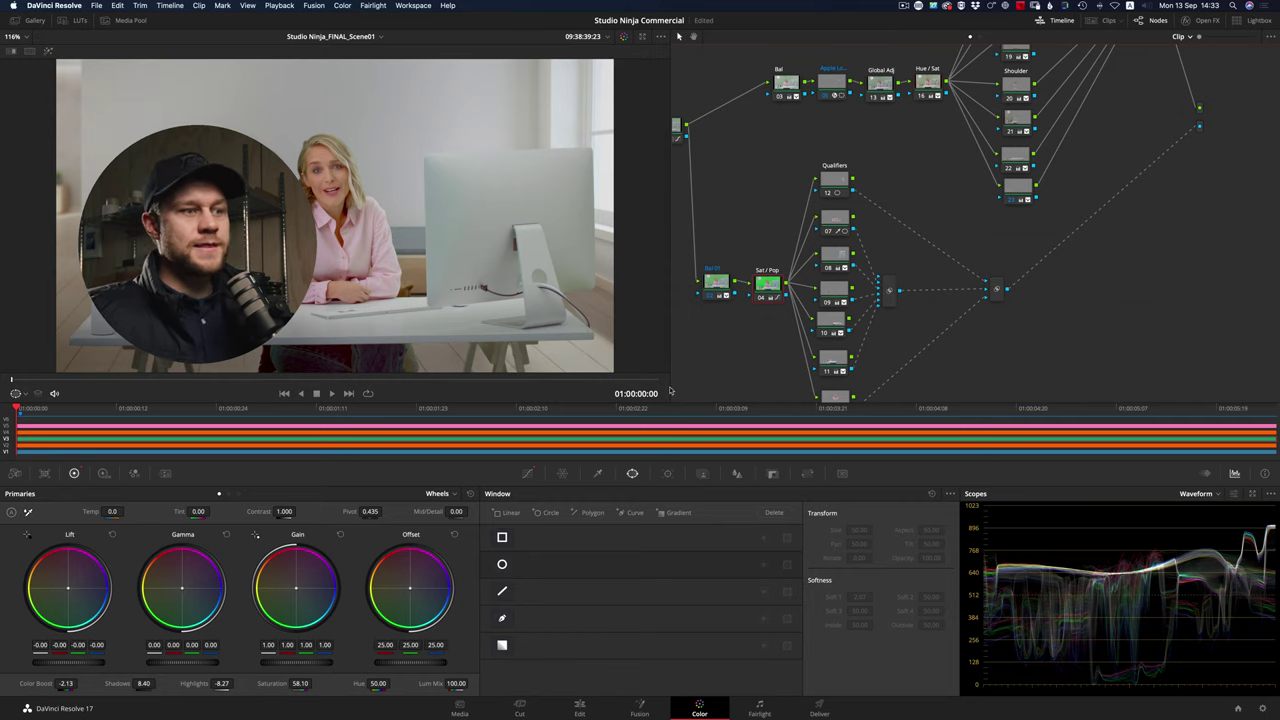
left_click(579, 710)
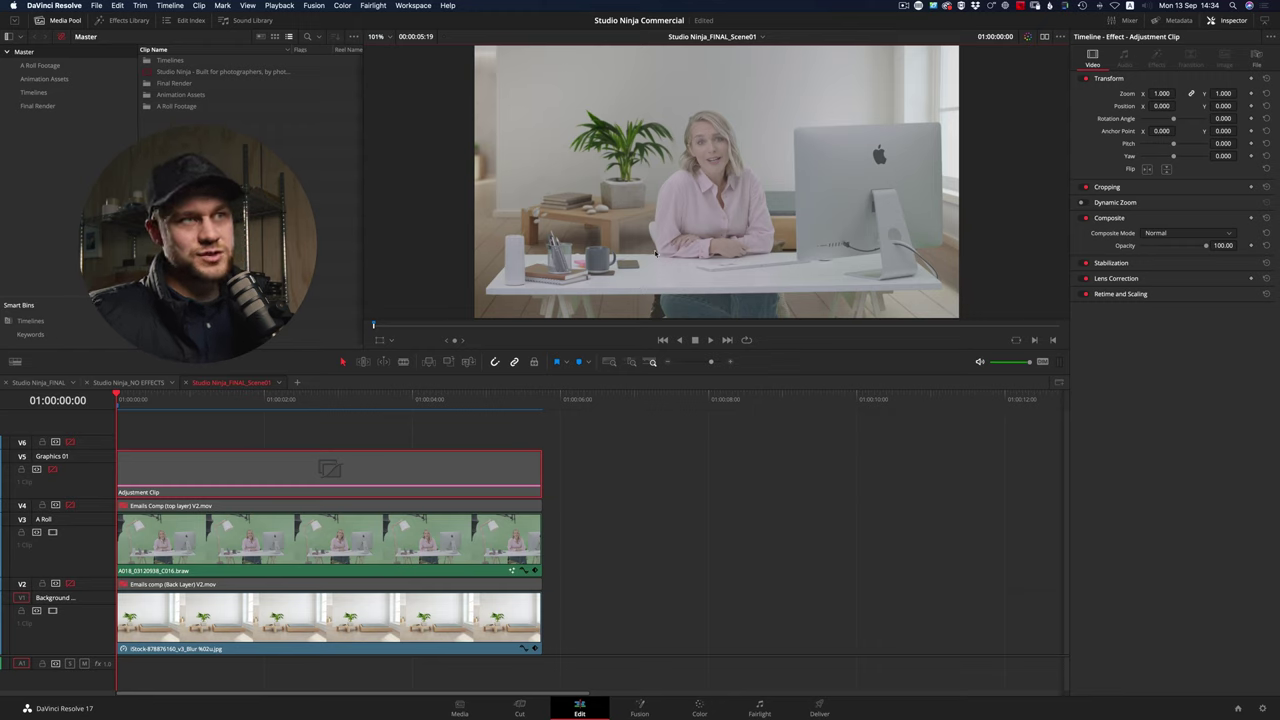
key("shift+6")
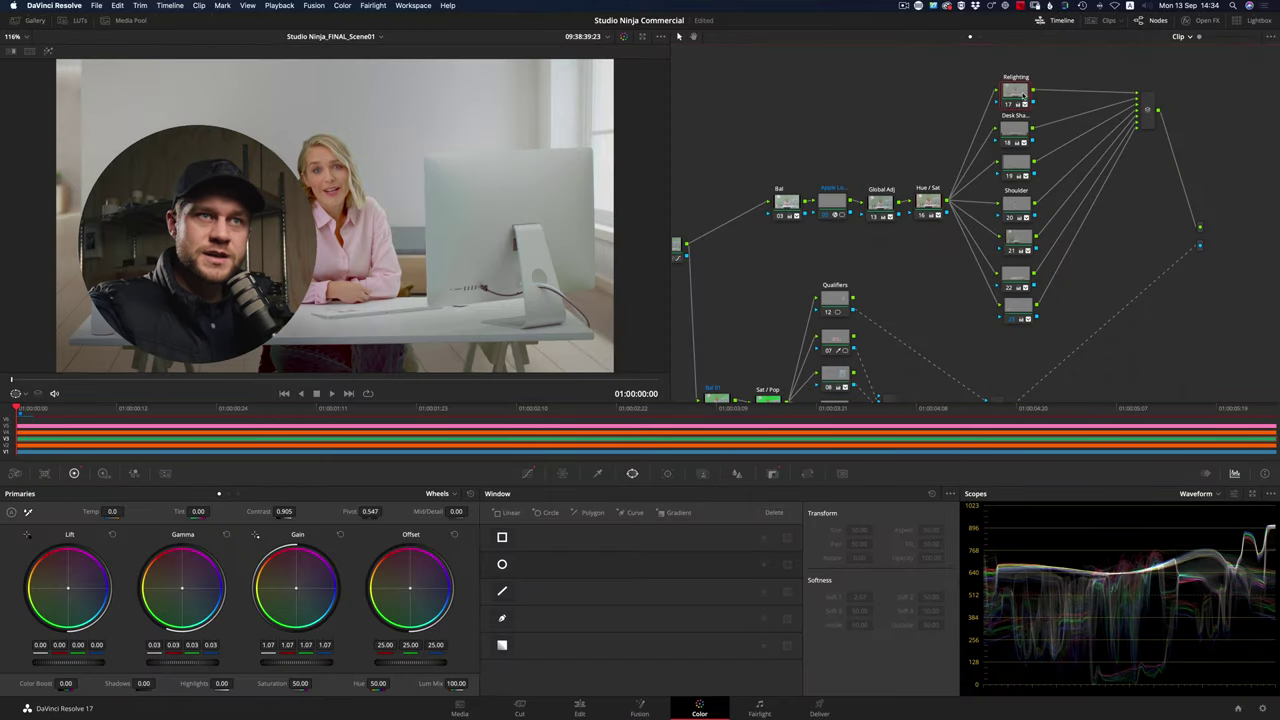
left_click(1015, 128)
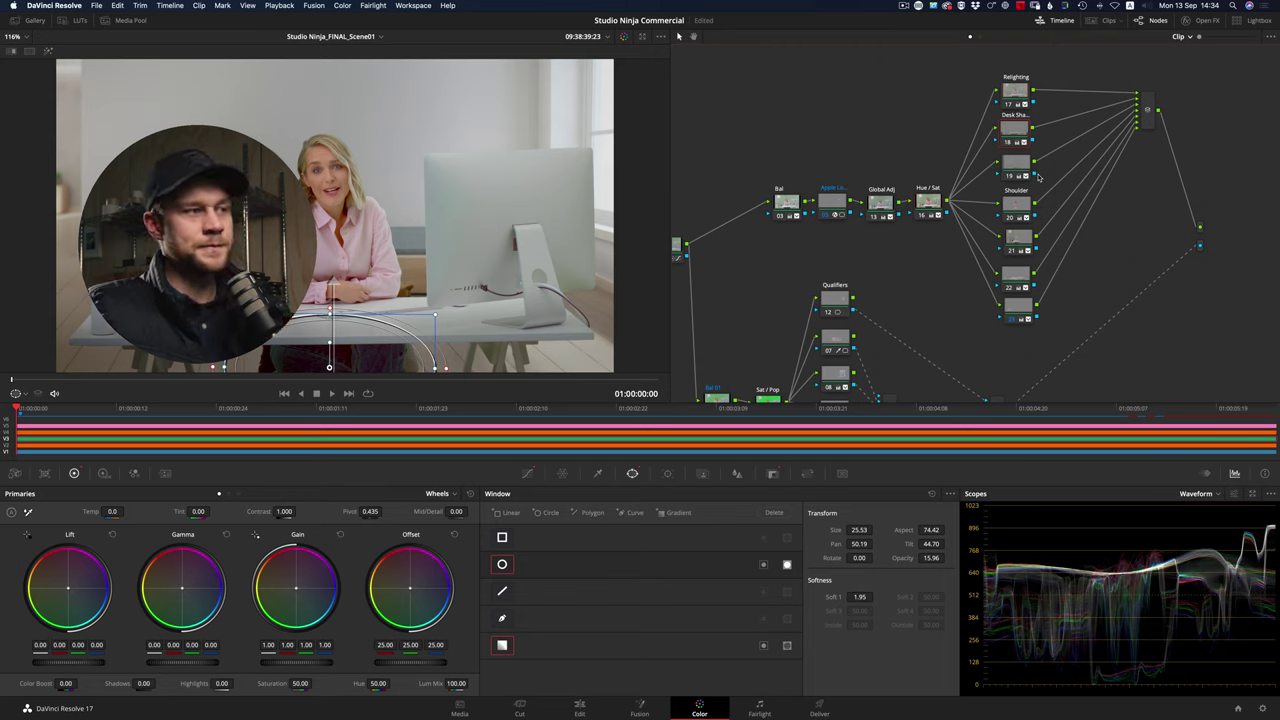
Select the adjustment clip thumbnail to show its Vignette, Contrast, Look and Glow chain.
left_click(67, 428)
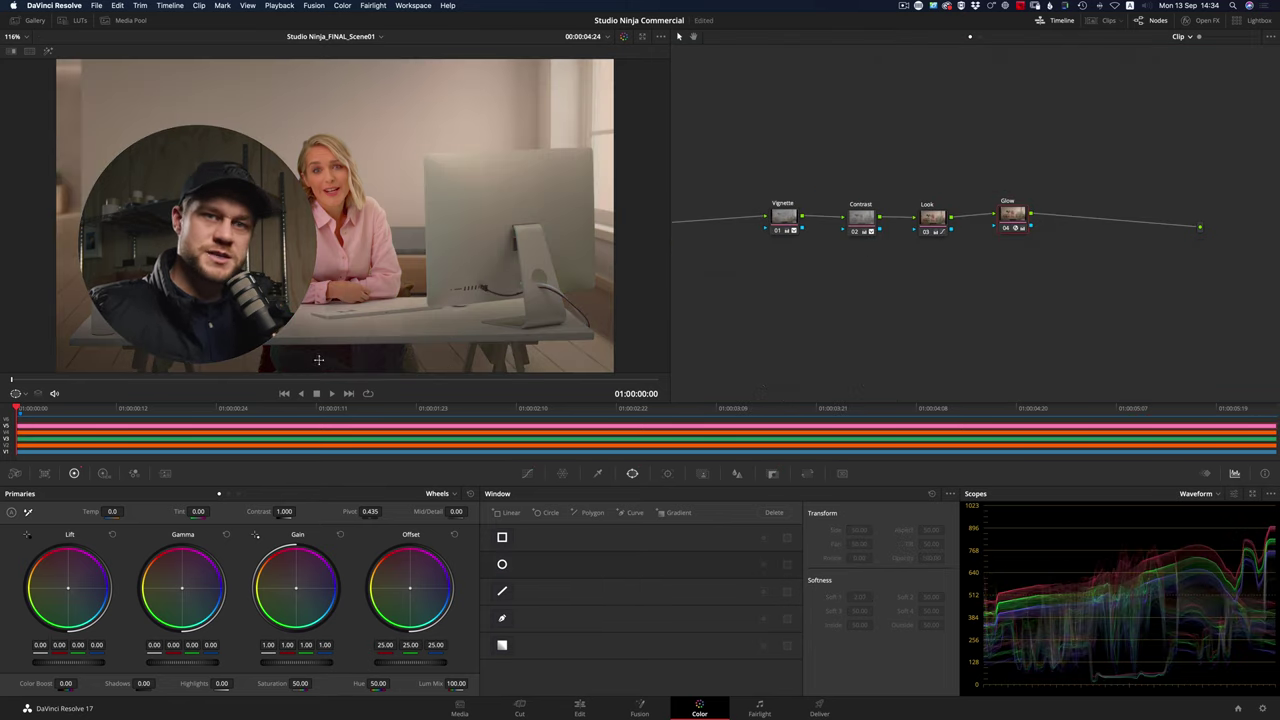